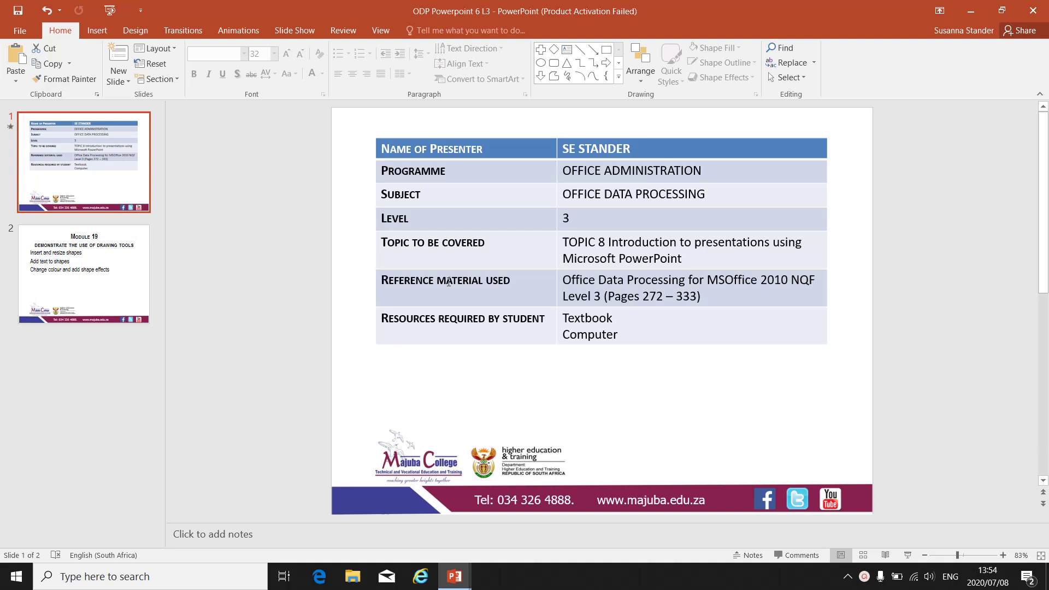
# Step: Open slide 2, the Module 19 drawing-tools outline
pyautogui.click(98, 267)
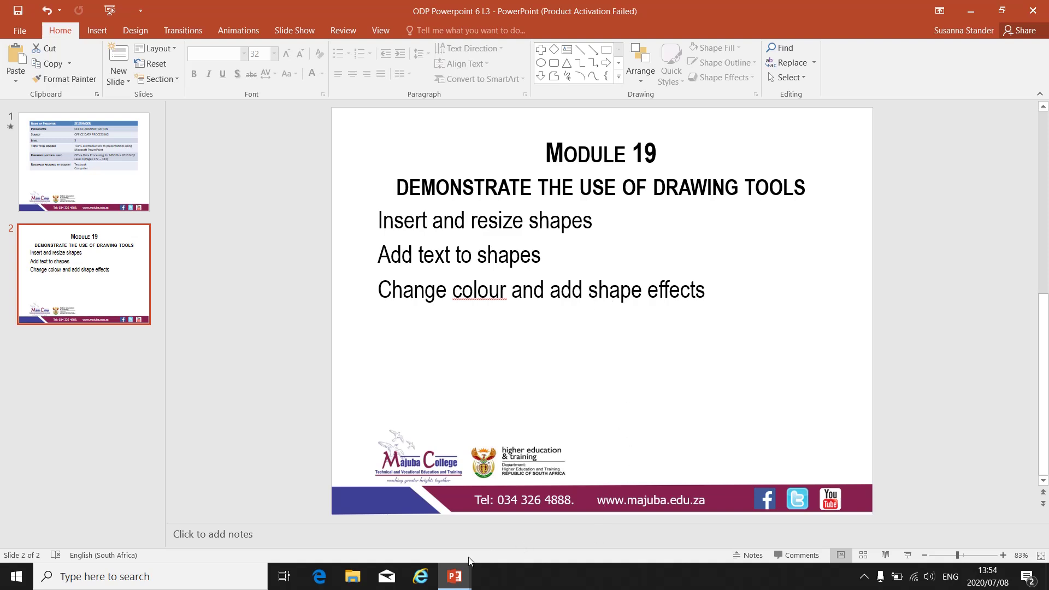
# Step: Show the open PowerPoint windows from the taskbar icon
pyautogui.click(452, 581)
# Step: Switch to the WORLDS MASTER TOURNAMENT deck and pick the Diamond from Insert > Shapes
pyautogui.click(527, 513)
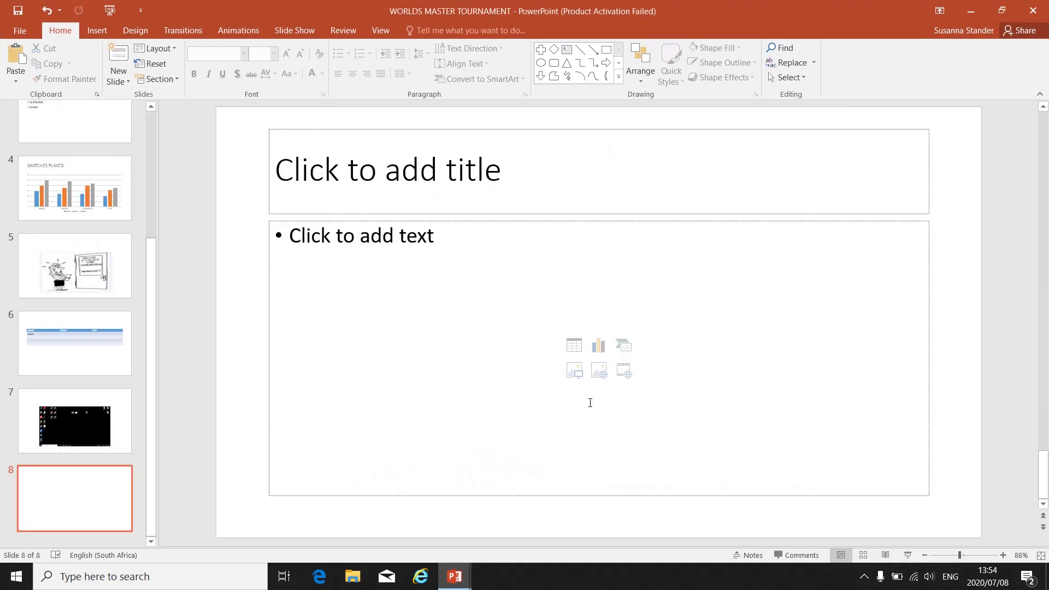
pyautogui.scroll(3, 82, 269)
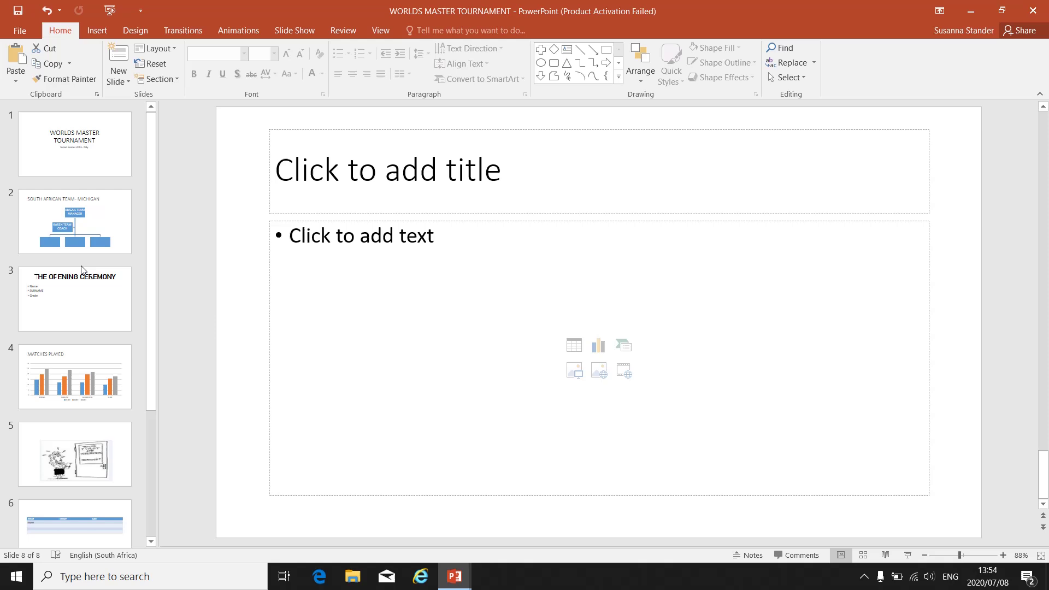
pyautogui.scroll(-3, 82, 269)
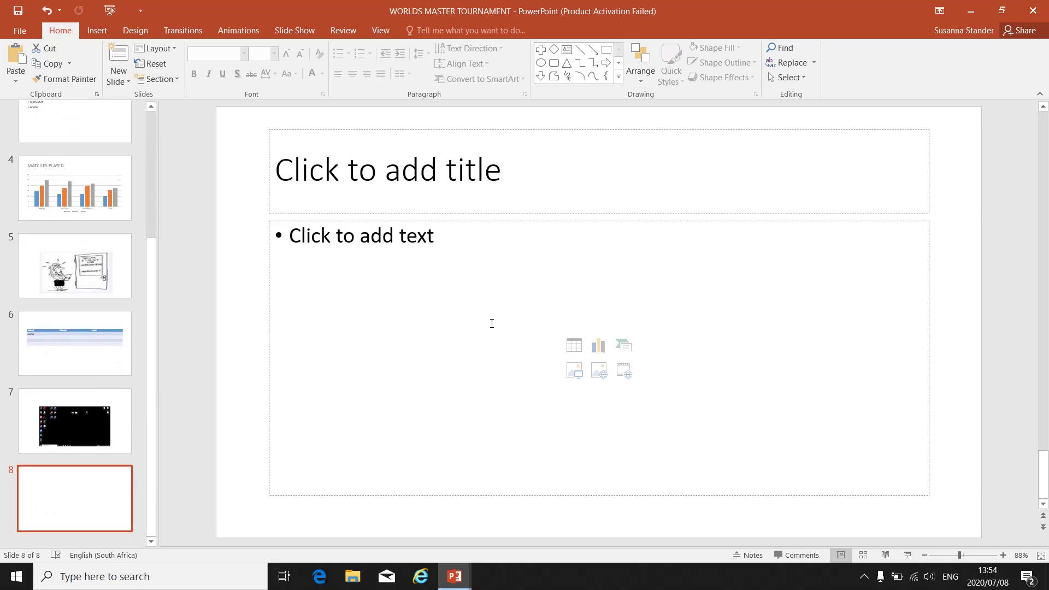
pyautogui.click(107, 31)
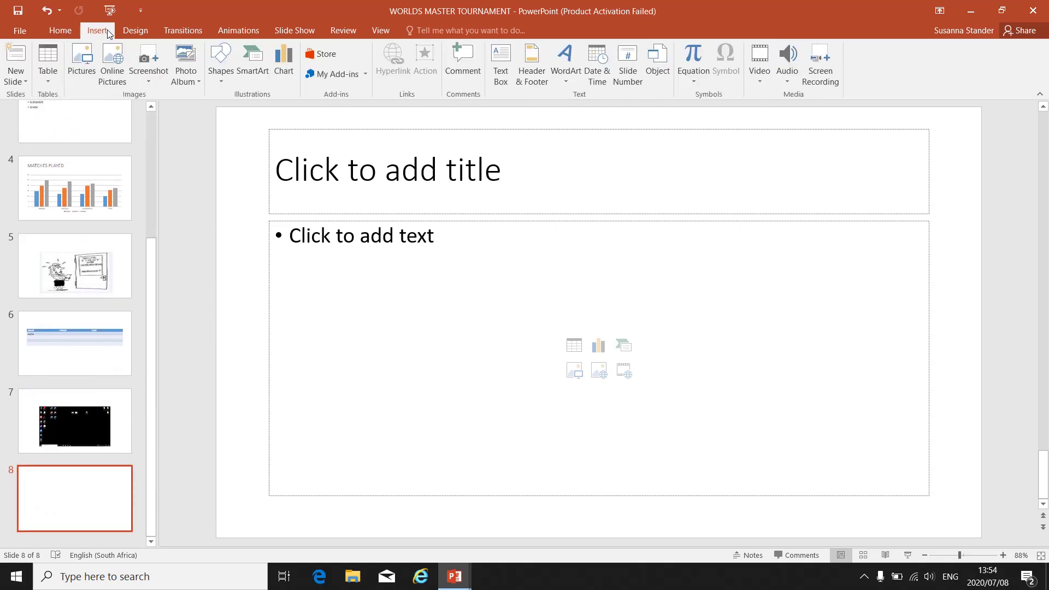
pyautogui.click(219, 72)
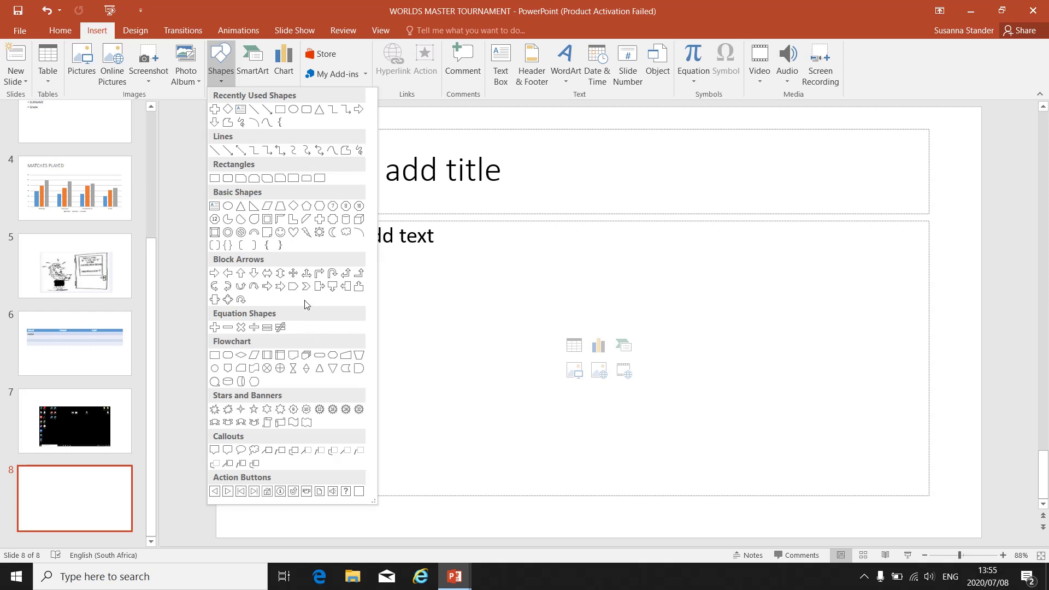
pyautogui.click(293, 206)
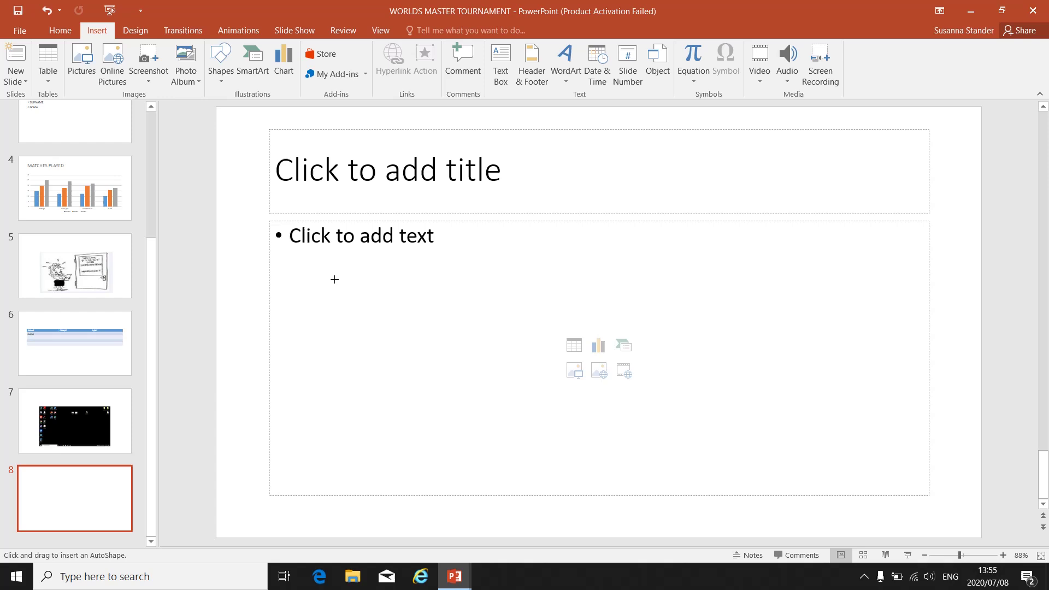
# Step: Draw a diamond about 6.14 cm by 5.66 cm on the left of slide 8
pyautogui.moveTo(319, 272)
pyautogui.mouseDown()
pyautogui.moveTo(335, 326)
pyautogui.moveTo(422, 372)
pyautogui.moveTo(468, 377)
pyautogui.moveTo(431, 398)
pyautogui.moveTo(424, 414)
pyautogui.moveTo(447, 418)
pyautogui.mouseUp()
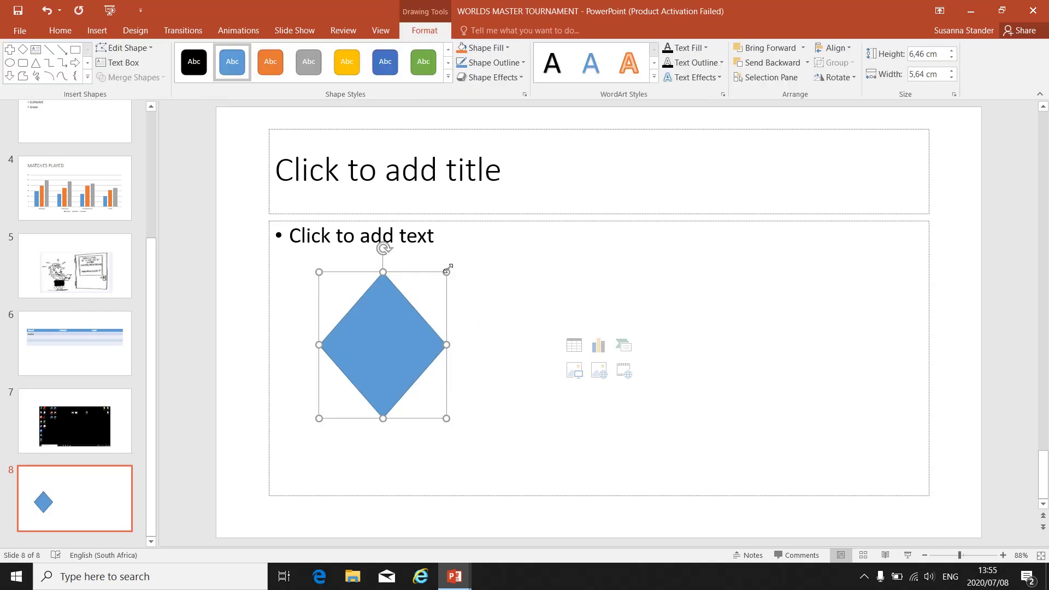
pyautogui.moveTo(446, 272)
pyautogui.mouseDown()
pyautogui.moveTo(606, 262)
pyautogui.moveTo(482, 300)
pyautogui.moveTo(431, 288)
pyautogui.moveTo(448, 279)
pyautogui.mouseUp()
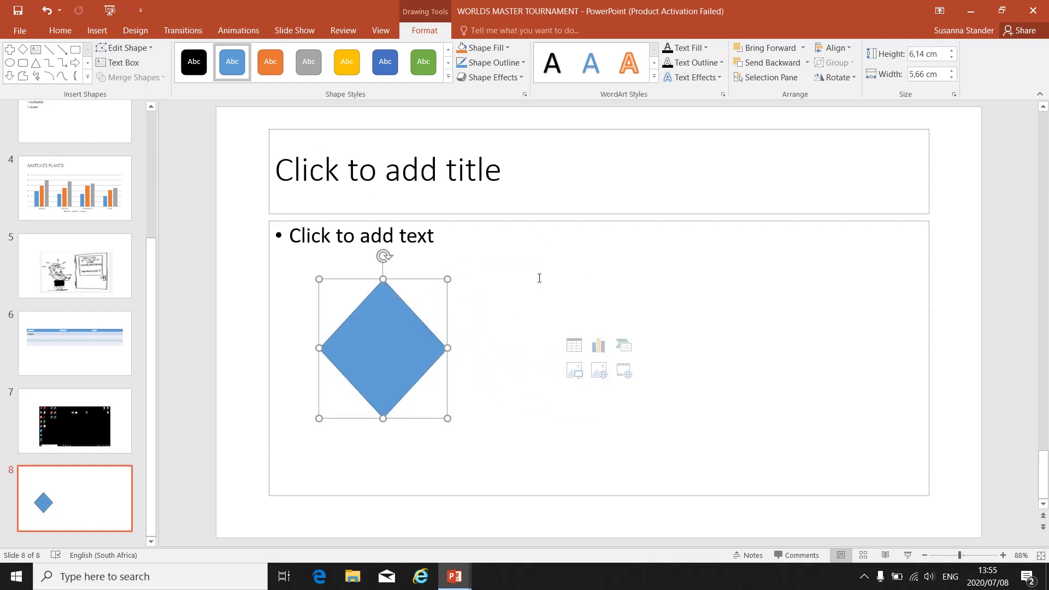
pyautogui.click(539, 278)
# Step: Draw a cross to the right of the diamond and adjust the spacing of both shapes
pyautogui.click(97, 30)
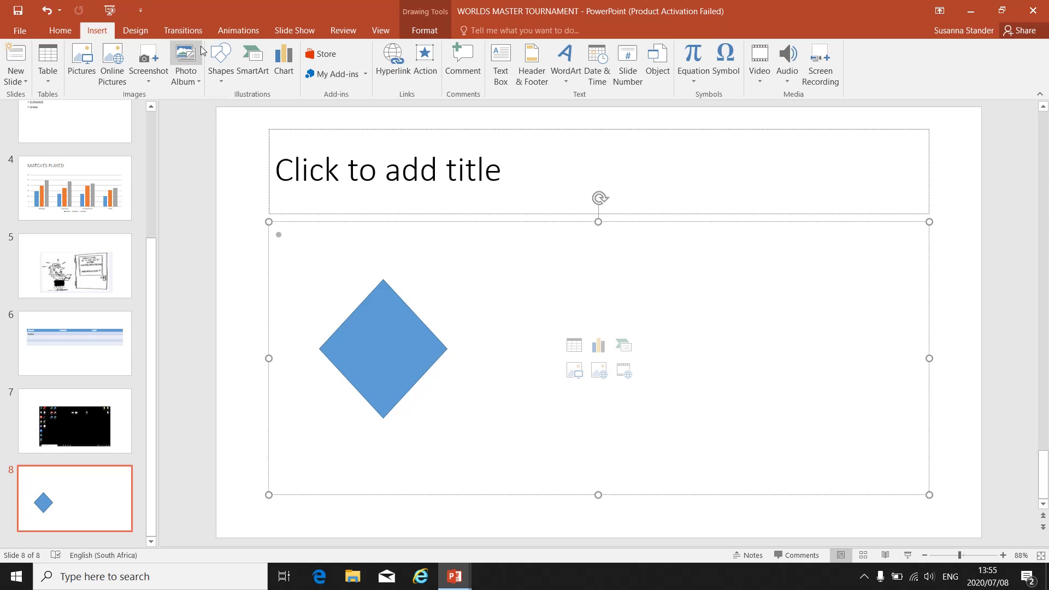
pyautogui.click(220, 60)
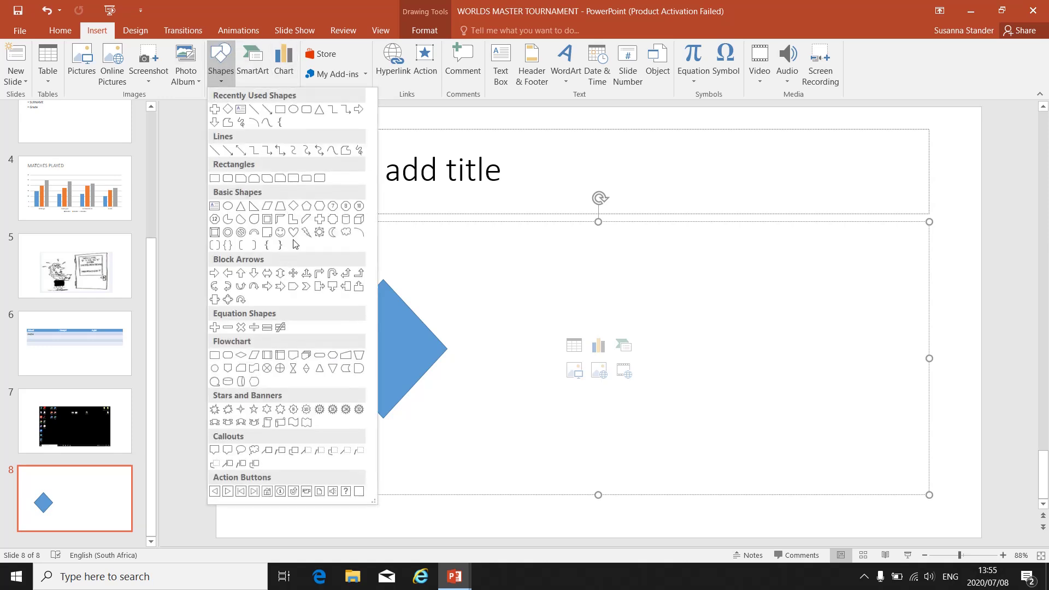
pyautogui.click(320, 219)
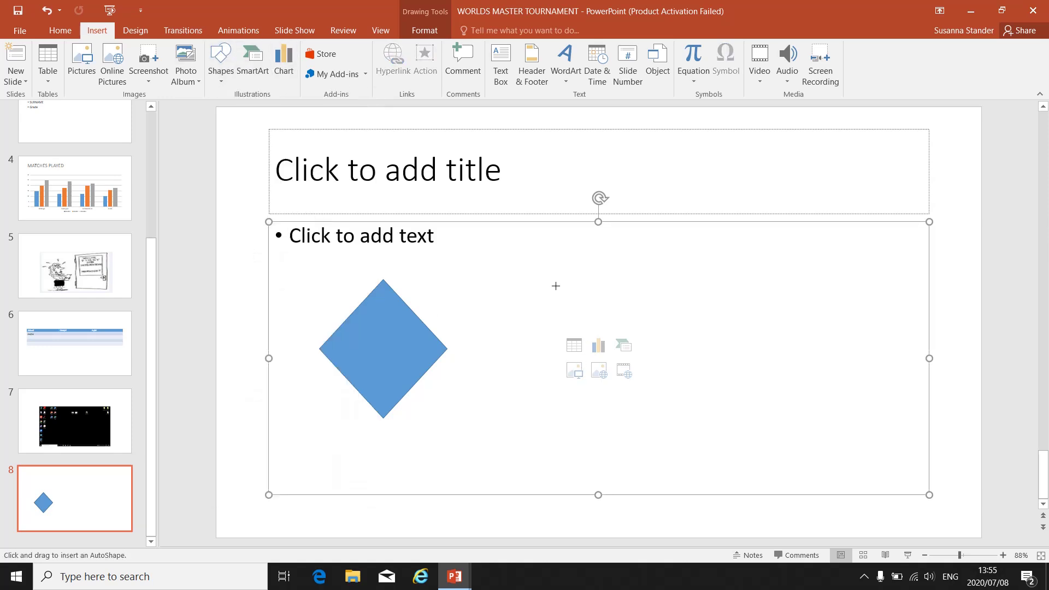
pyautogui.moveTo(556, 286); pyautogui.dragTo(678, 422)
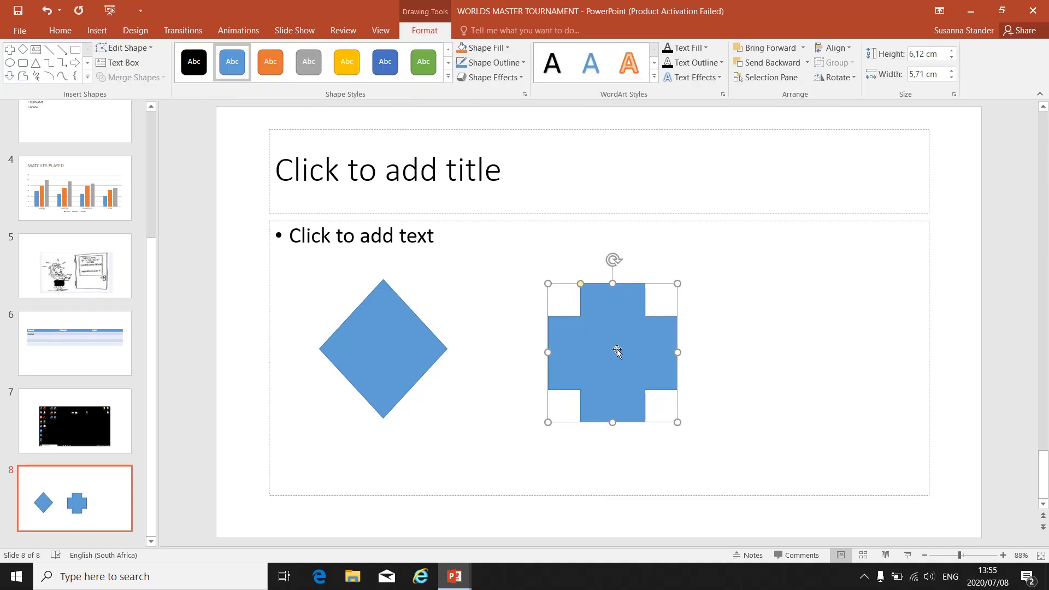
pyautogui.moveTo(617, 352); pyautogui.dragTo(586, 347)
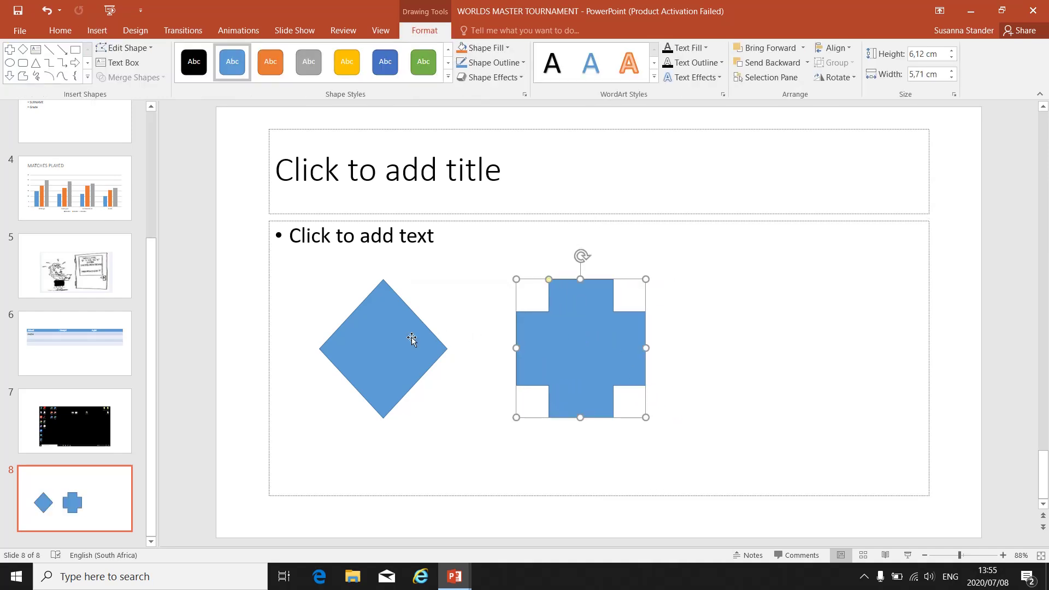
pyautogui.click(412, 338)
pyautogui.moveTo(391, 337)
pyautogui.mouseDown()
pyautogui.moveTo(353, 330)
pyautogui.moveTo(384, 337)
pyautogui.mouseUp()
pyautogui.moveTo(563, 351); pyautogui.dragTo(565, 351)
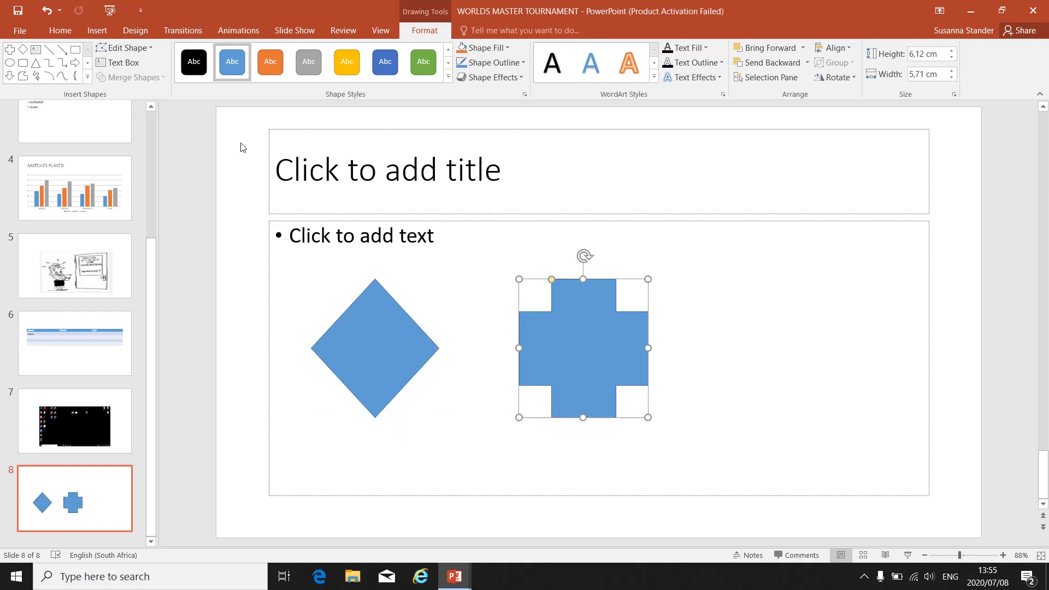
# Step: Draw a hexagon on the right side of the slide to complete the row
pyautogui.click(97, 32)
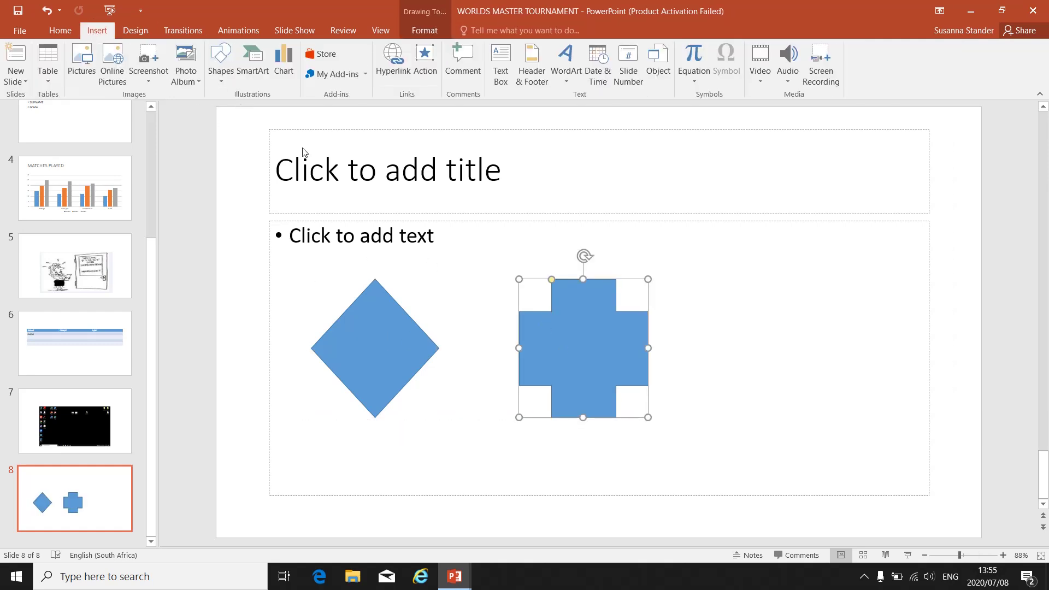
pyautogui.click(738, 300)
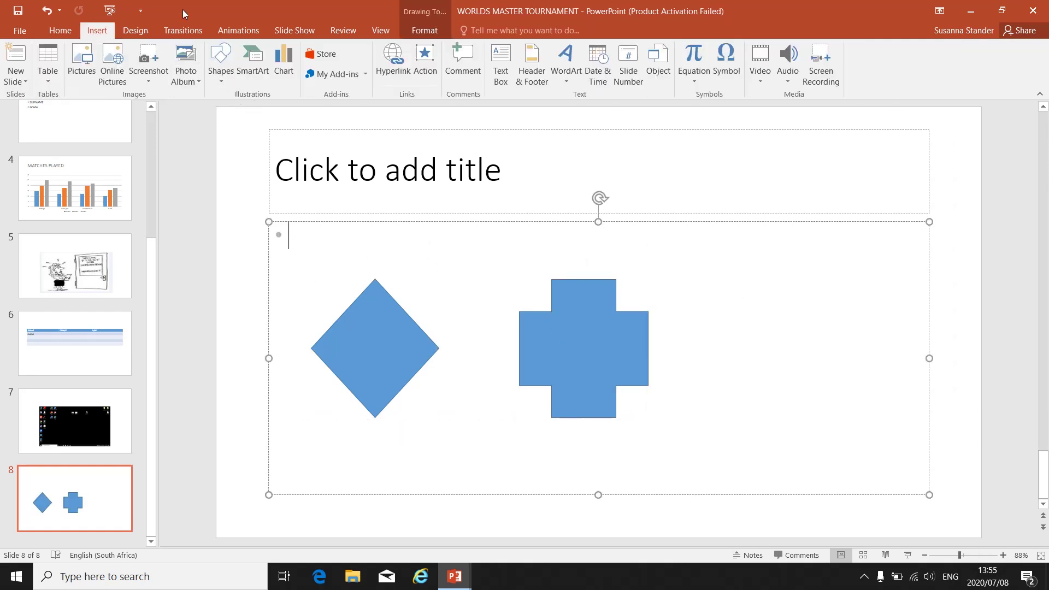
pyautogui.click(220, 77)
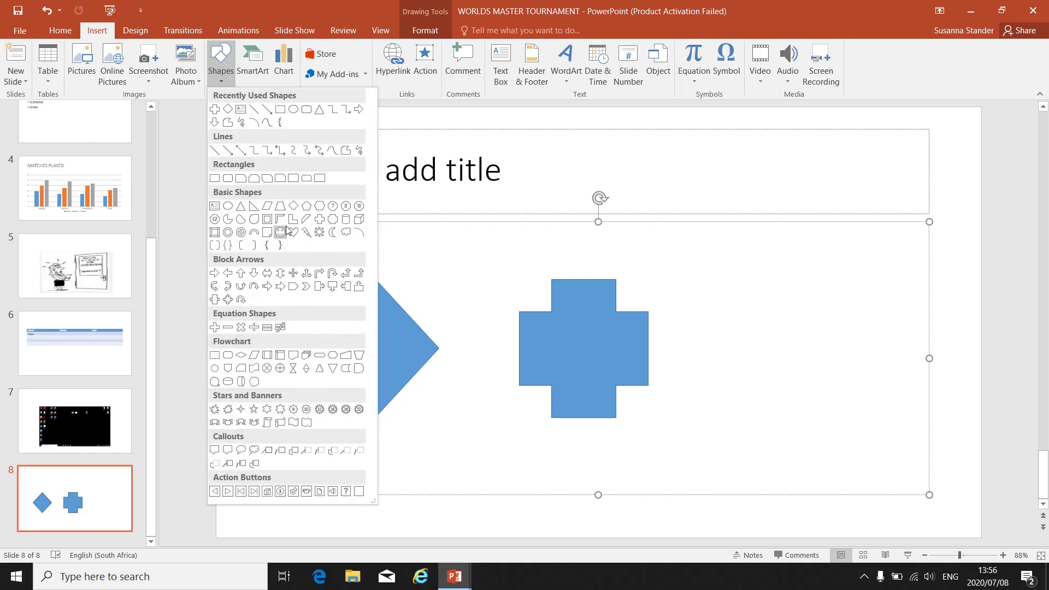
pyautogui.click(318, 206)
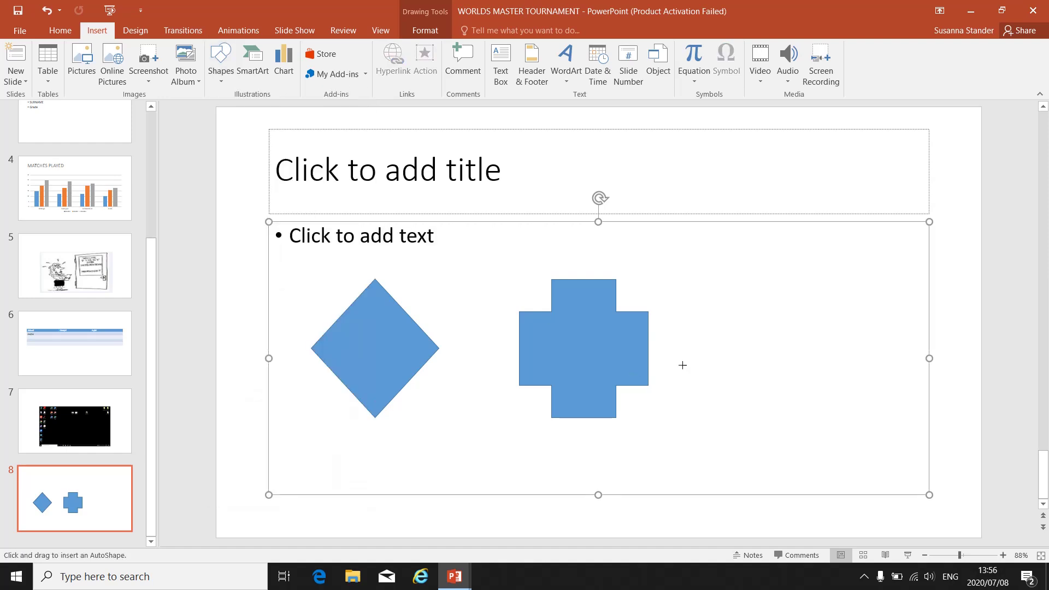
pyautogui.moveTo(748, 270); pyautogui.dragTo(887, 414)
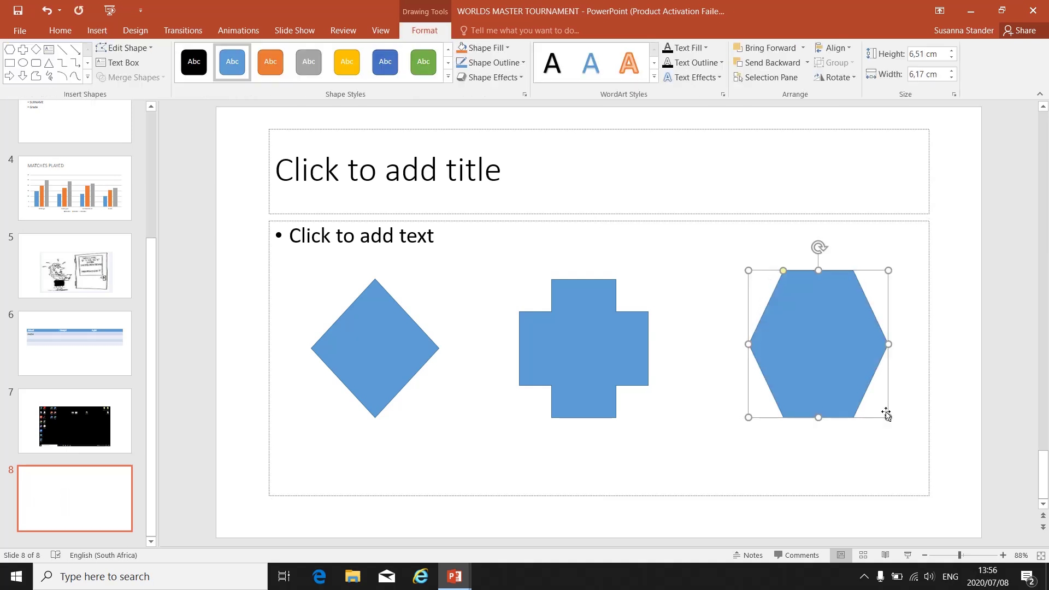
pyautogui.click(597, 453)
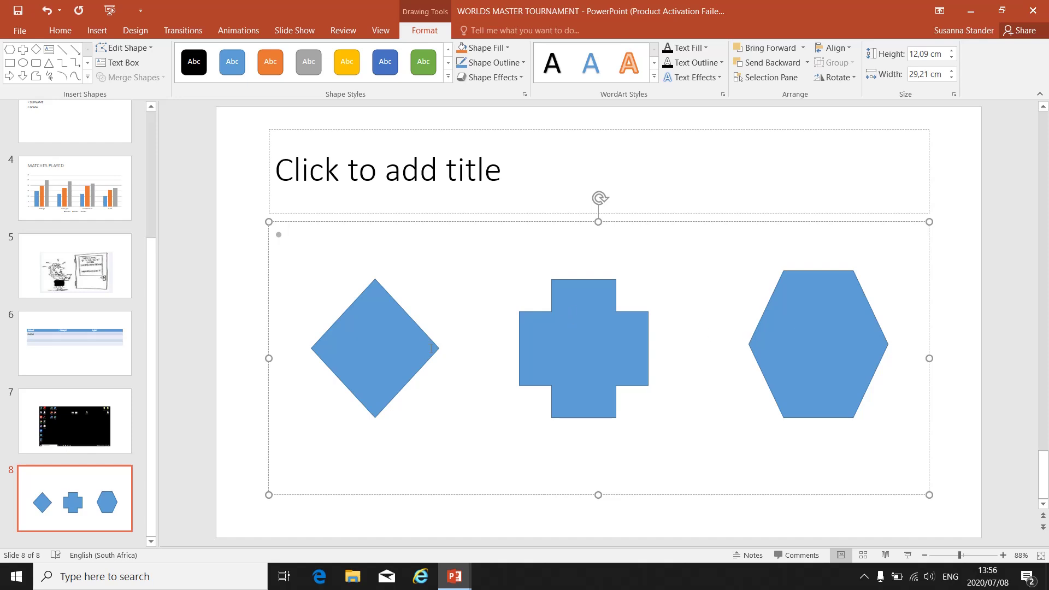
# Step: Type the label 'No formal interest' inside the diamond
pyautogui.click(376, 334)
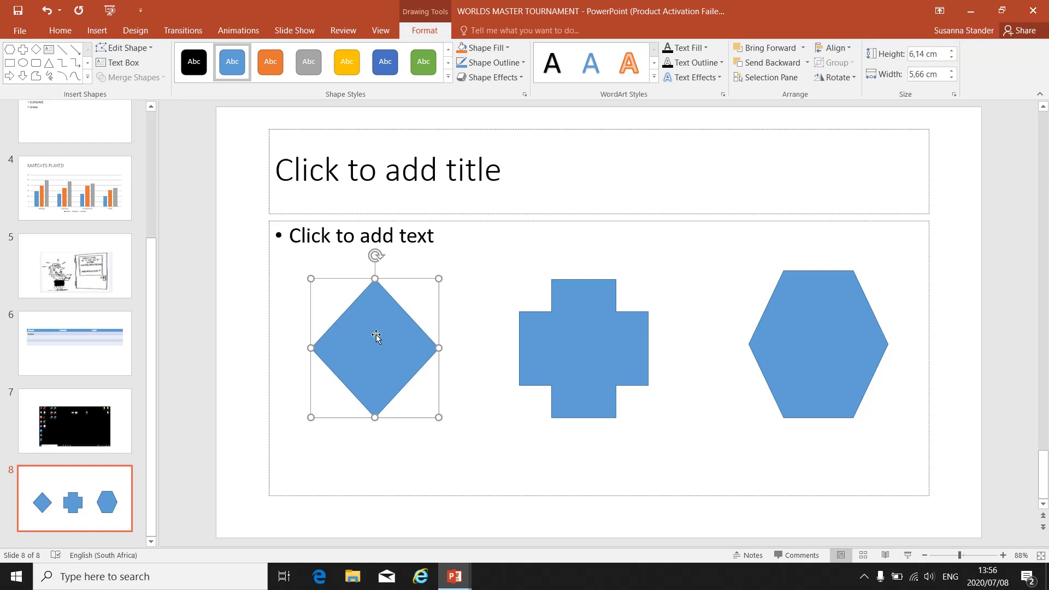
pyautogui.rightClick(376, 335)
pyautogui.rightClick(376, 334)
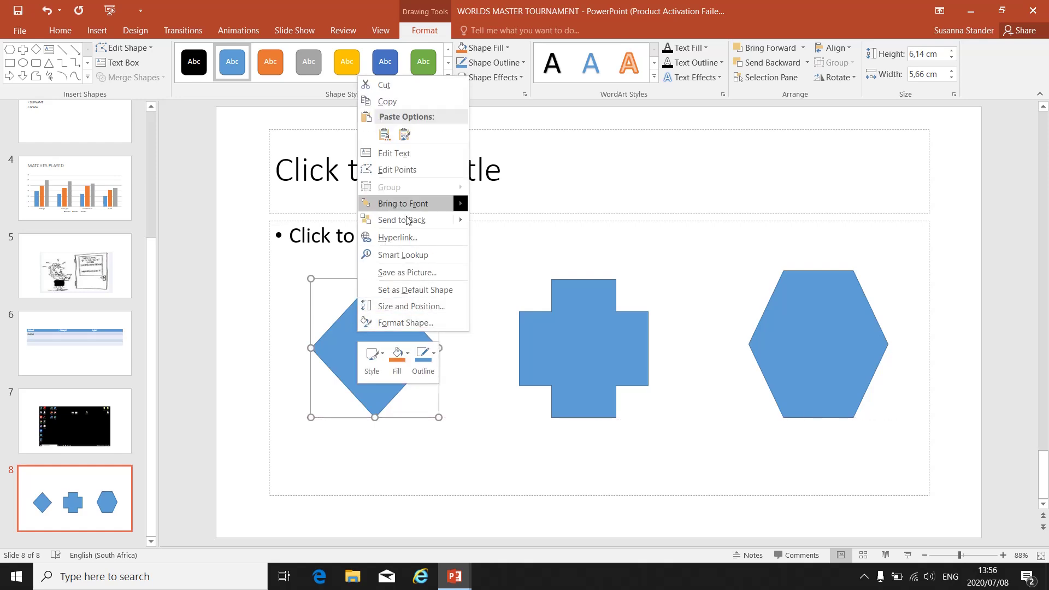
pyautogui.click(404, 155)
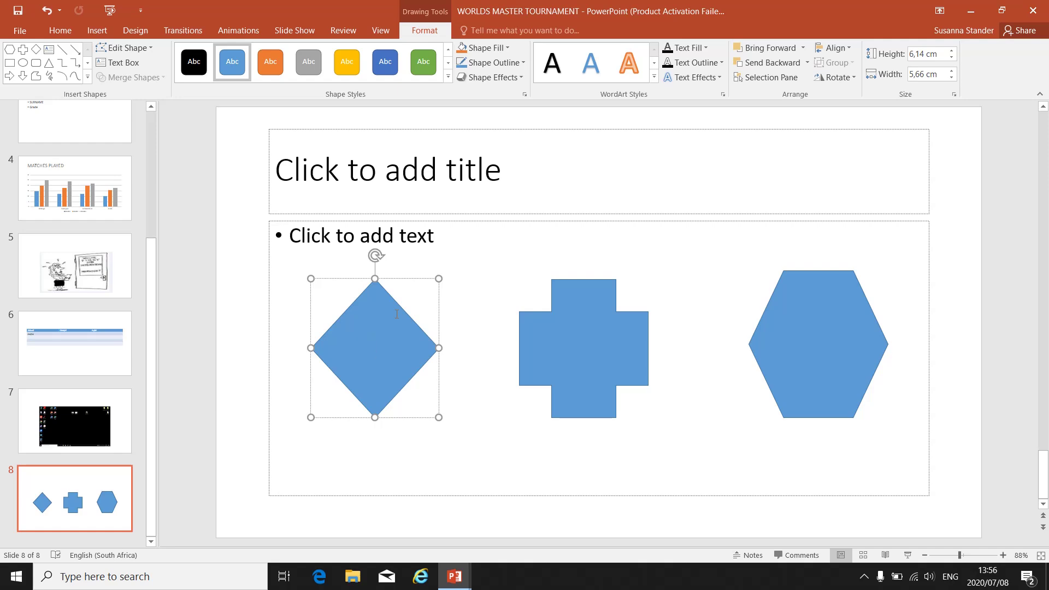
pyautogui.write('No forma')
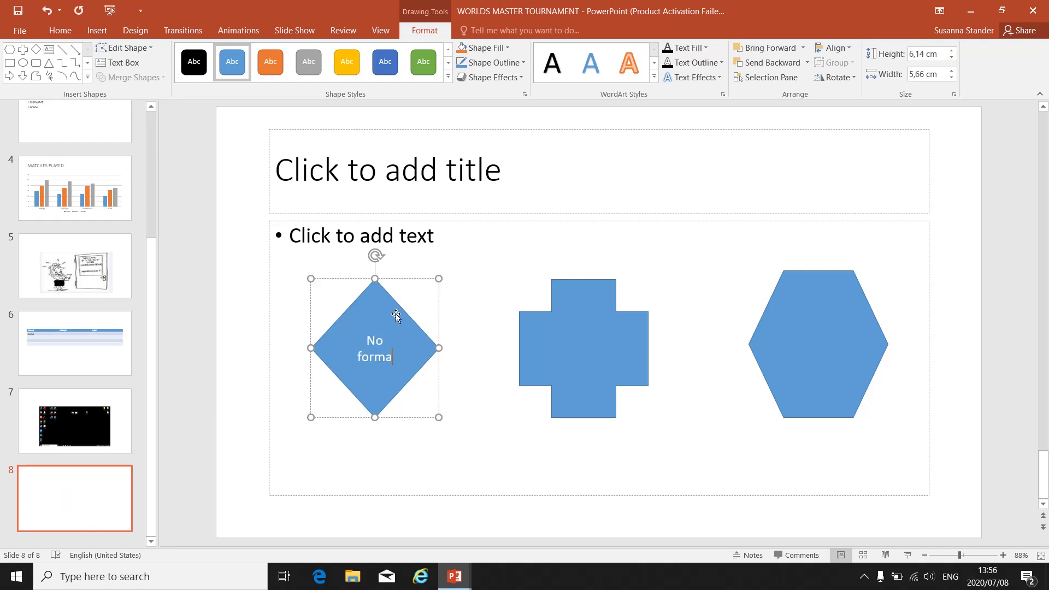
pyautogui.write('l ine')
pyautogui.press('BackSpace')
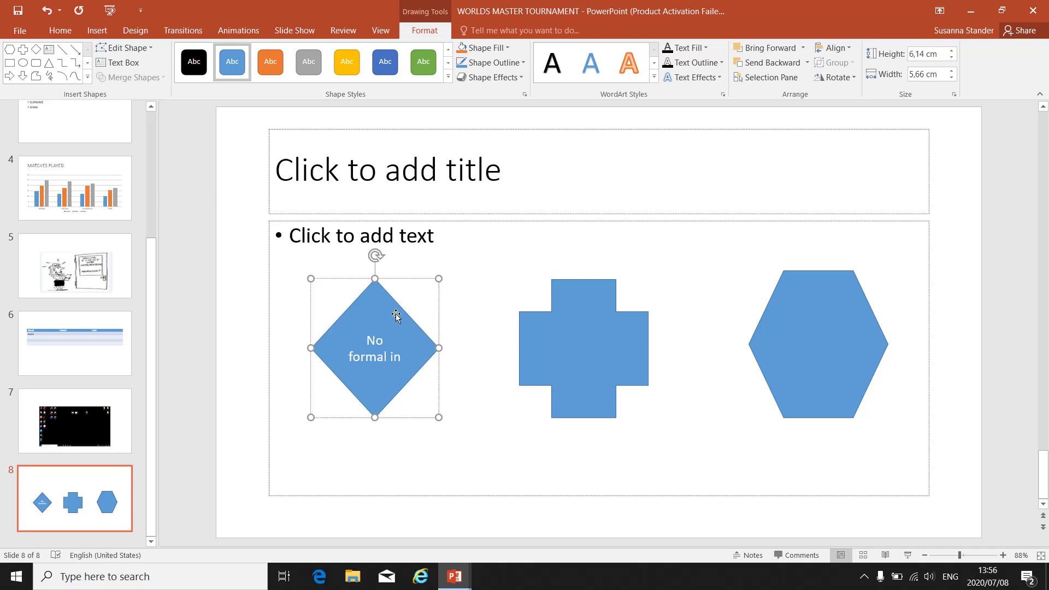
pyautogui.write('terest')
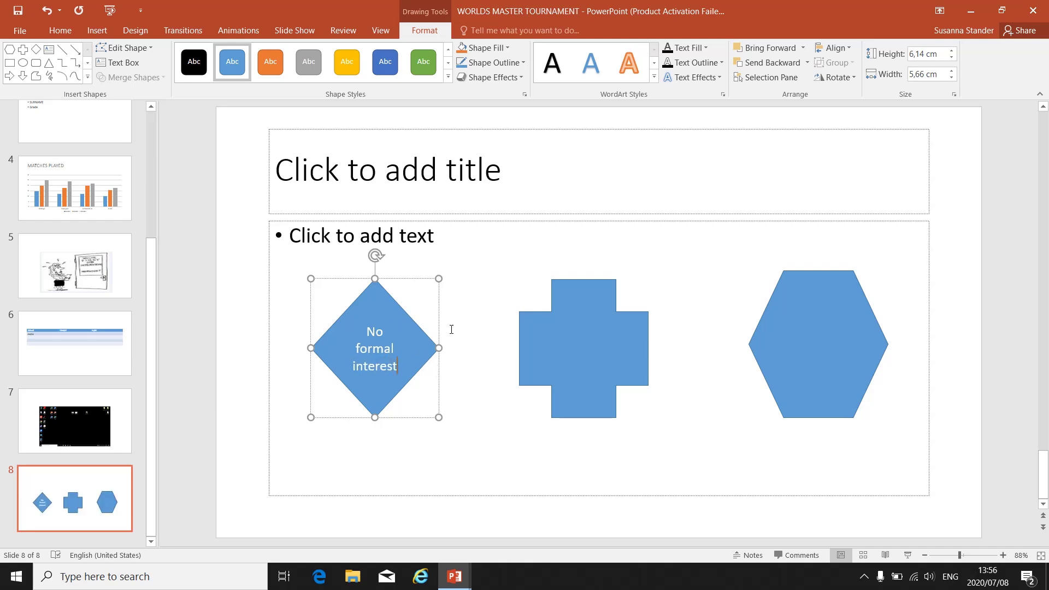
# Step: Narrow the labelled diamond to about 5.37 cm wide so its text fits on three lines
pyautogui.click(471, 317)
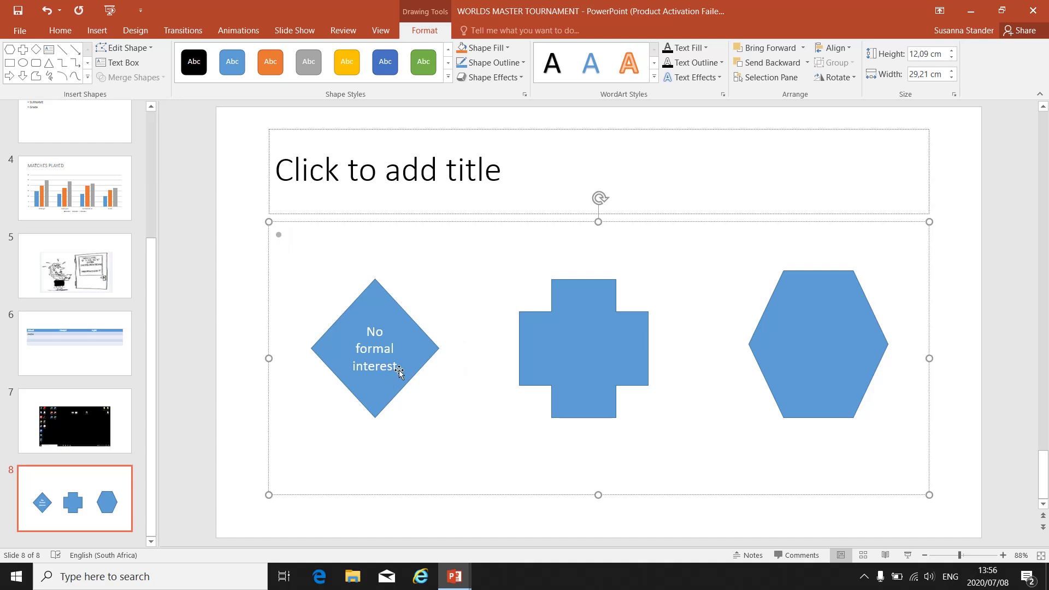
pyautogui.click(360, 348)
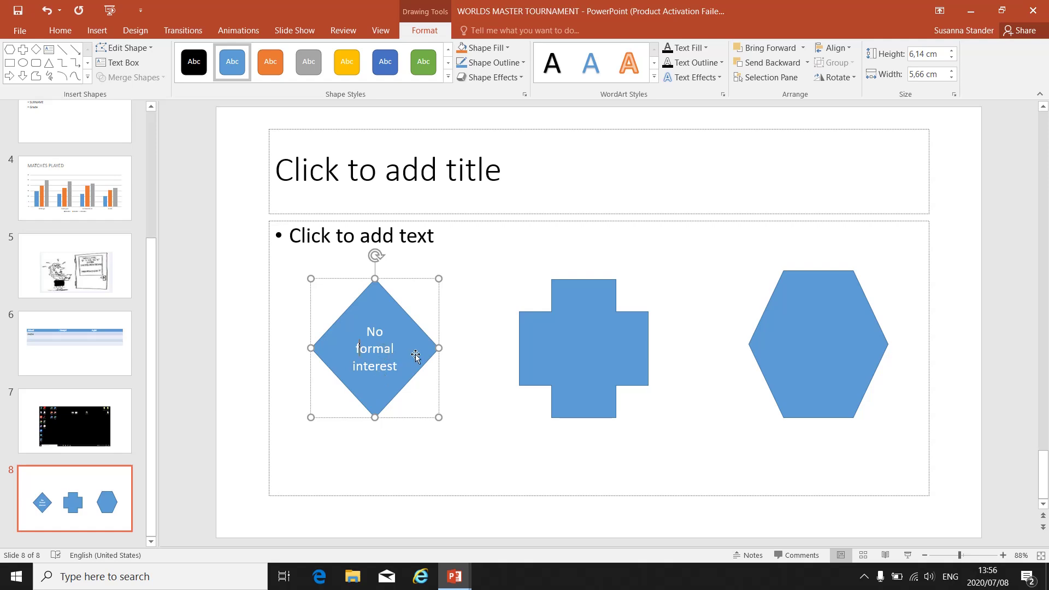
pyautogui.click(438, 347)
pyautogui.moveTo(438, 346); pyautogui.dragTo(414, 347)
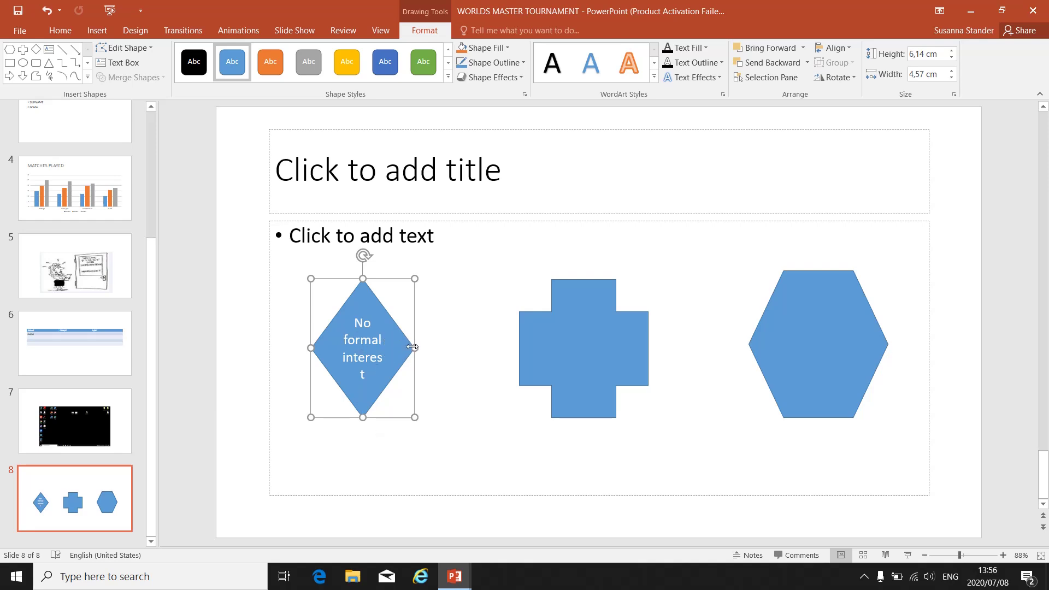
pyautogui.moveTo(414, 348); pyautogui.dragTo(429, 348)
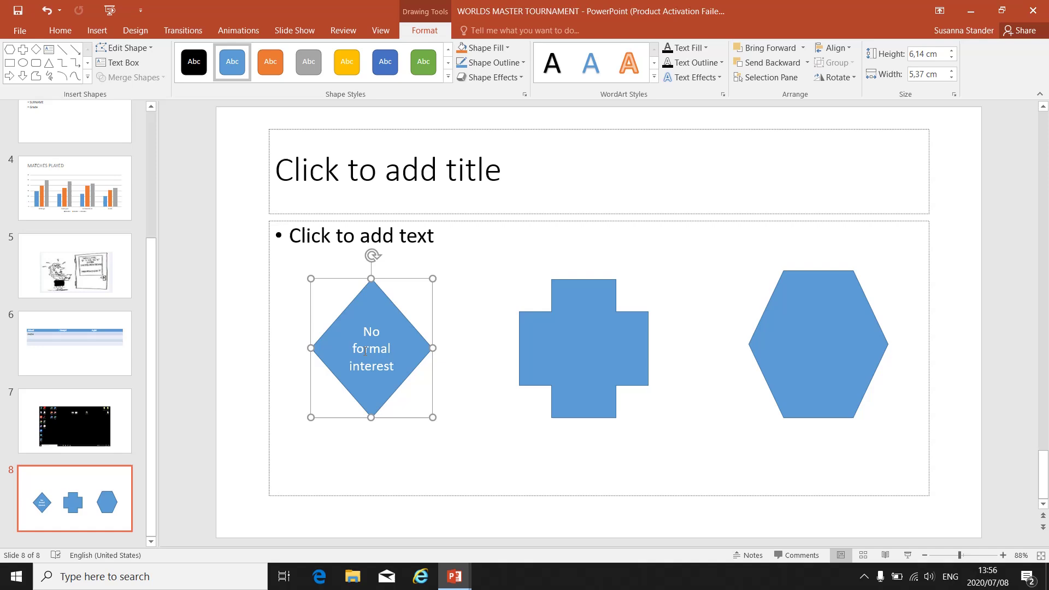
pyautogui.click(565, 334)
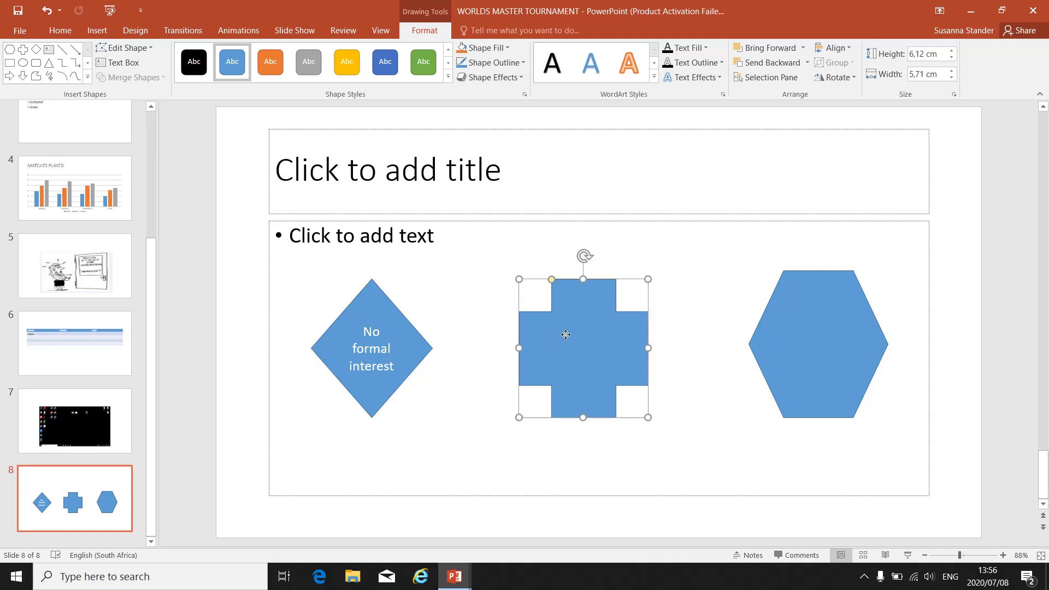
# Step: Label the cross 'Reactive' / '& Responsive' on two lines and widen it slightly
pyautogui.rightClick(565, 334)
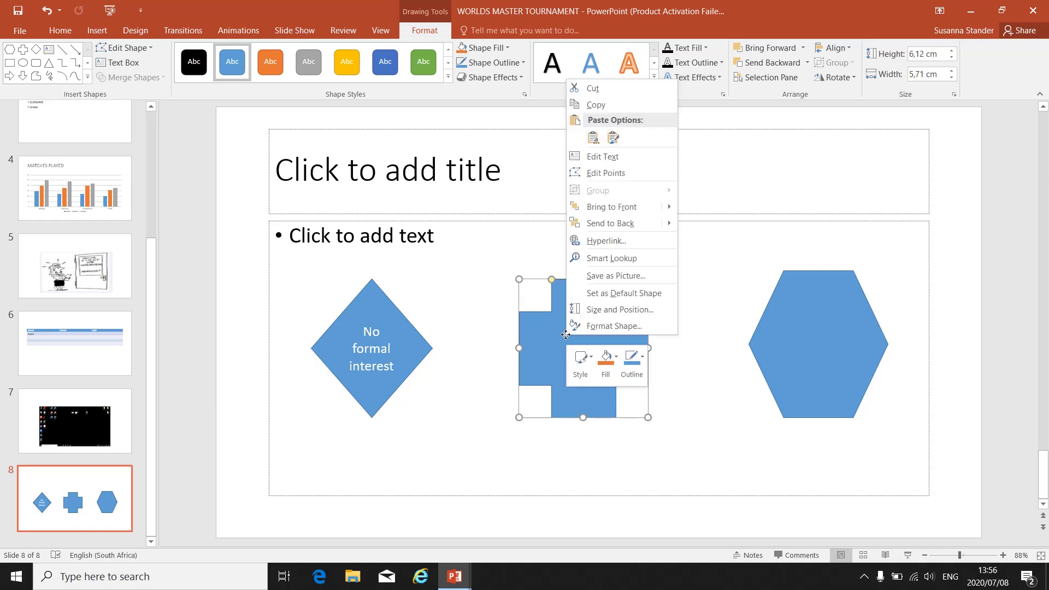
pyautogui.click(595, 157)
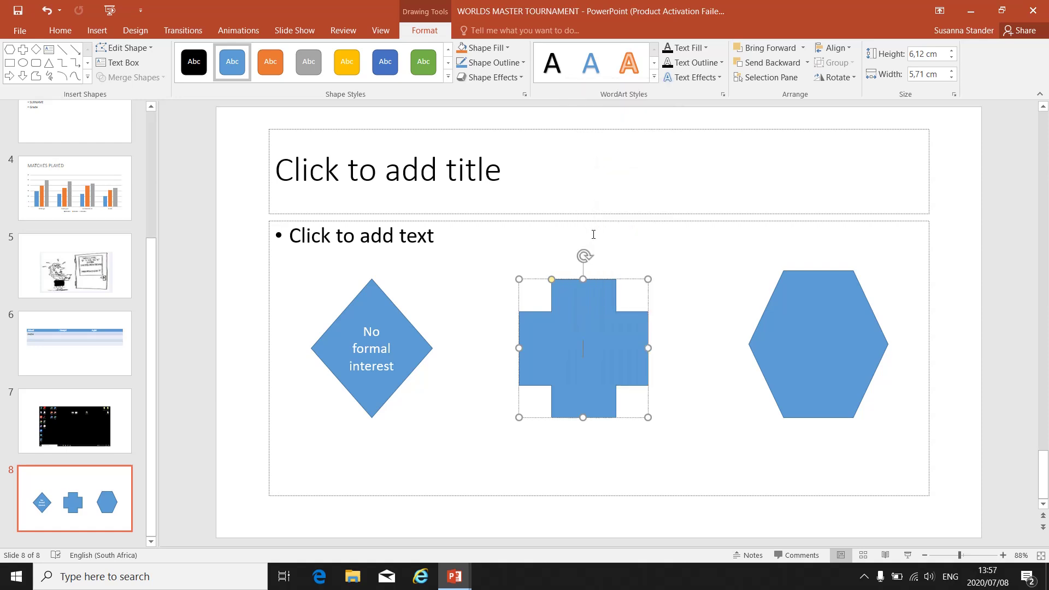
pyautogui.write('Reac')
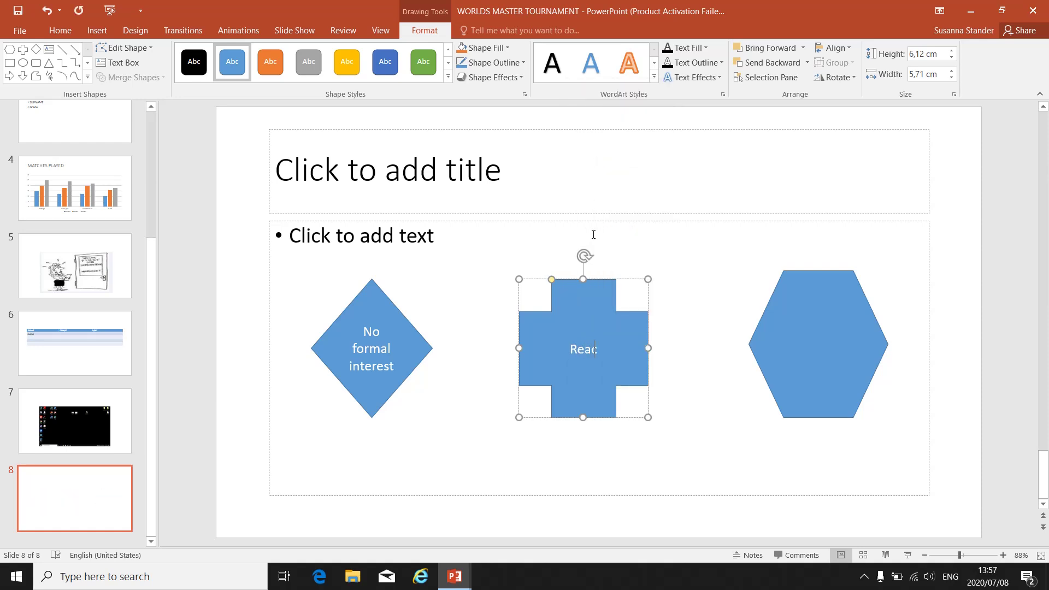
pyautogui.write('tive')
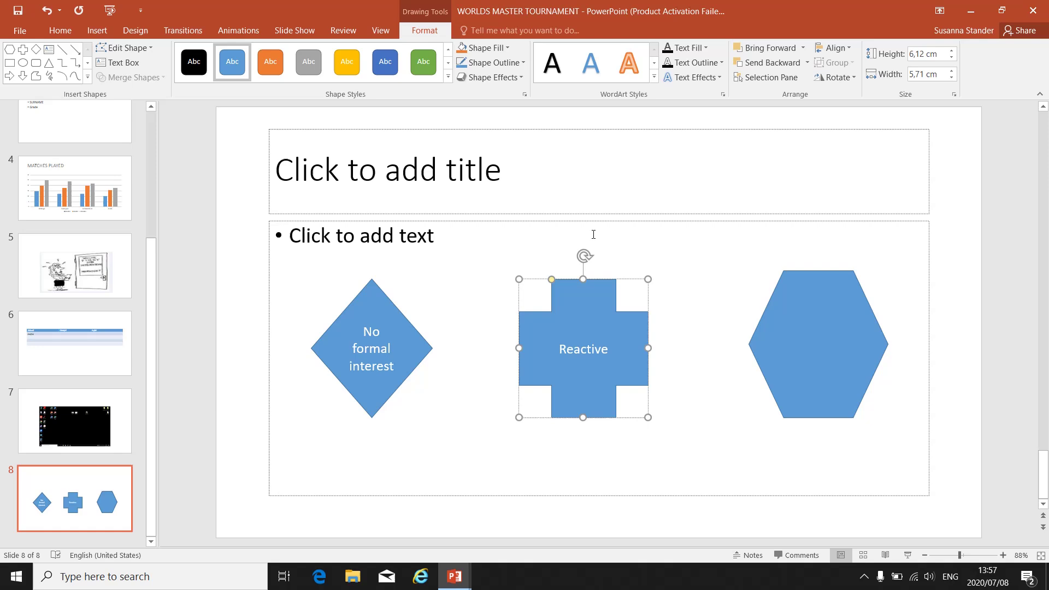
pyautogui.press('Return')
pyautogui.write('& Re')
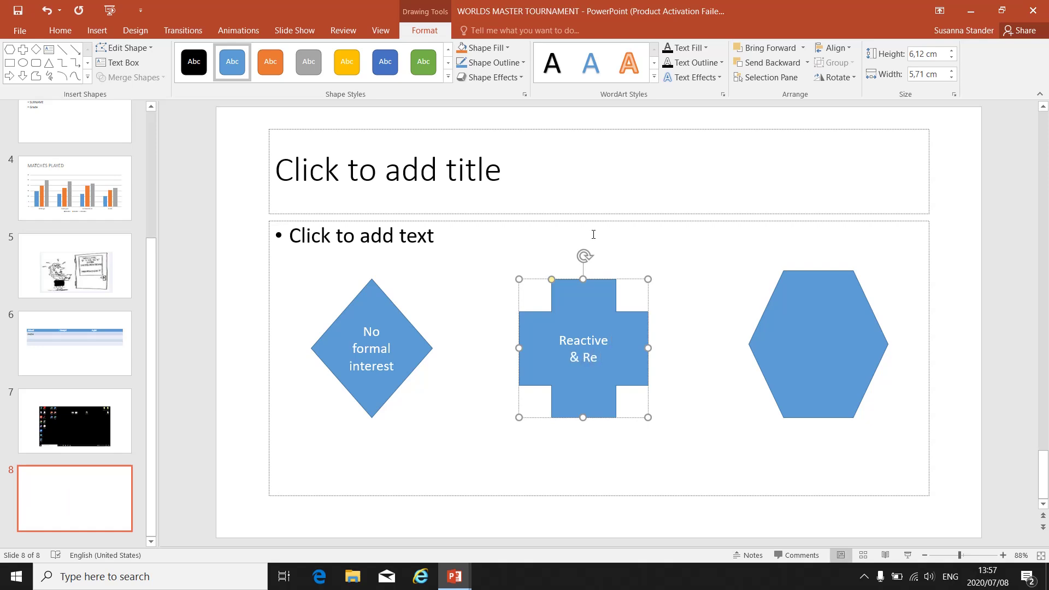
pyautogui.write('sponsive')
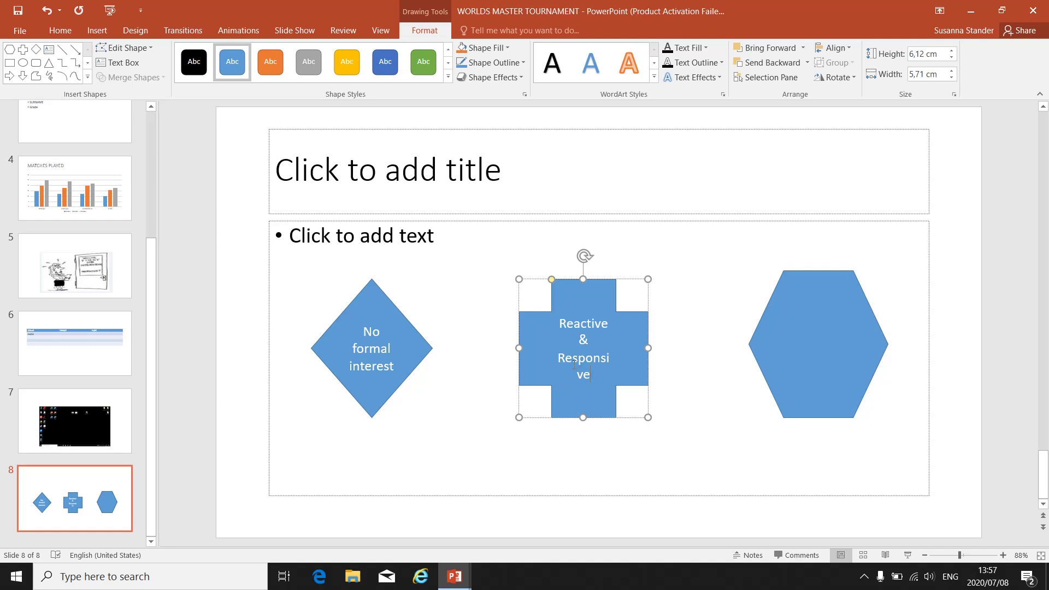
pyautogui.click(612, 437)
pyautogui.click(628, 356)
pyautogui.moveTo(648, 348); pyautogui.dragTo(661, 348)
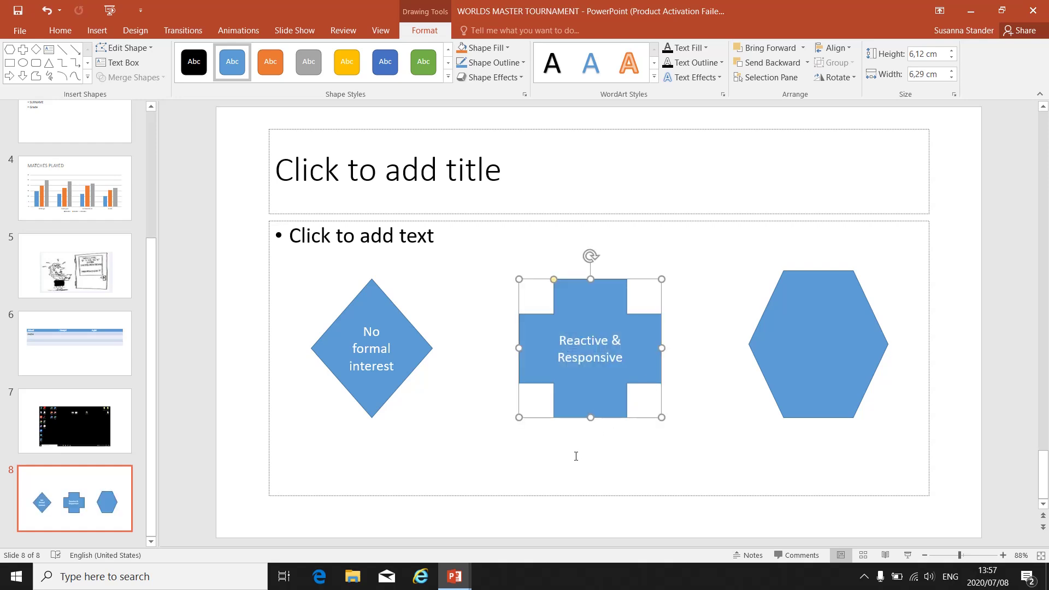
# Step: Label the hexagon 'Preventative'
pyautogui.click(812, 338)
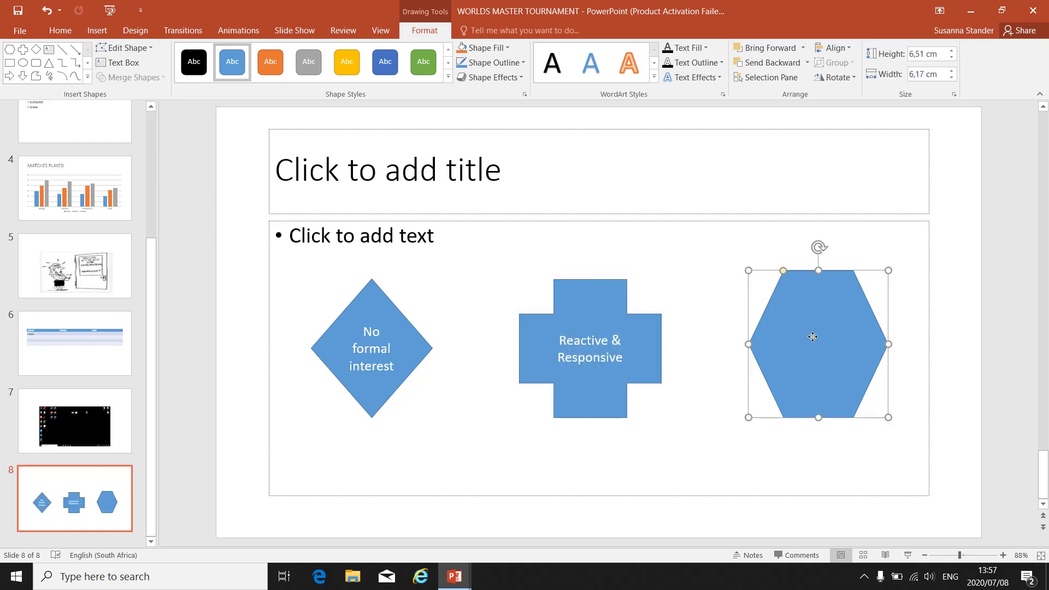
pyautogui.rightClick(812, 337)
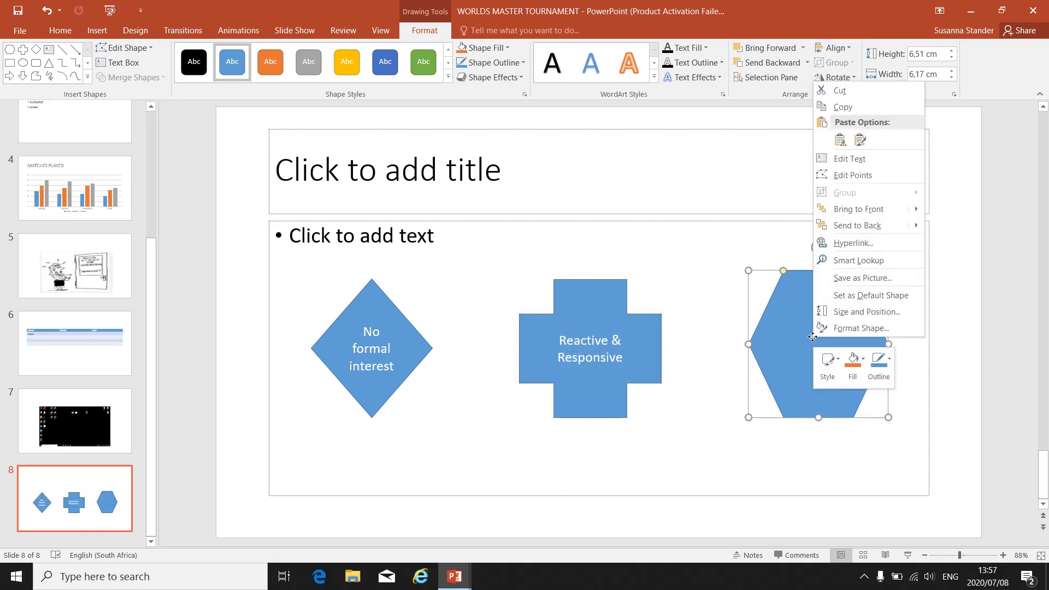
pyautogui.click(842, 158)
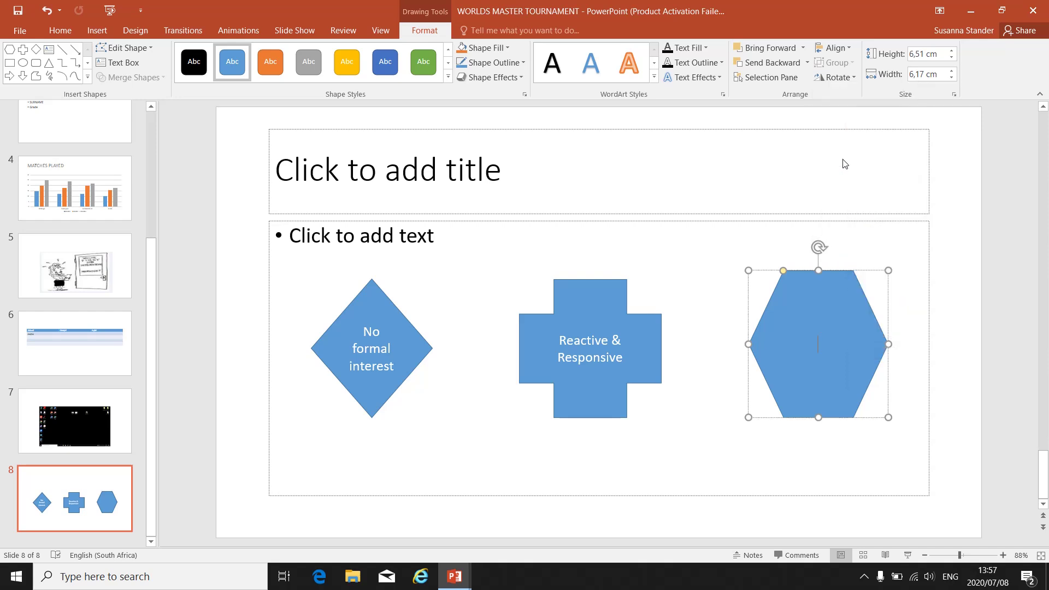
pyautogui.write('Prev')
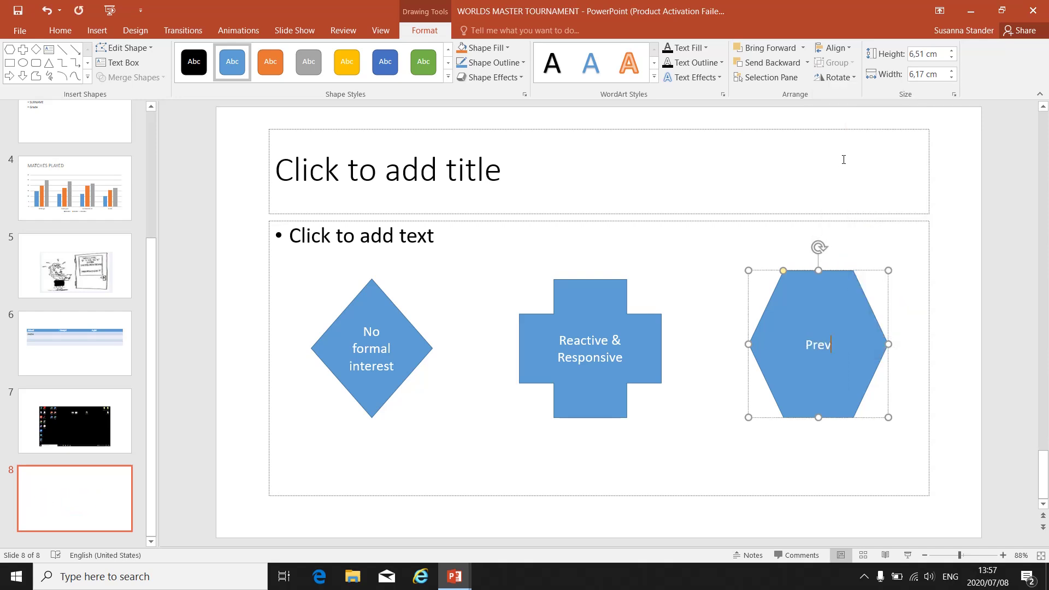
pyautogui.write('entative')
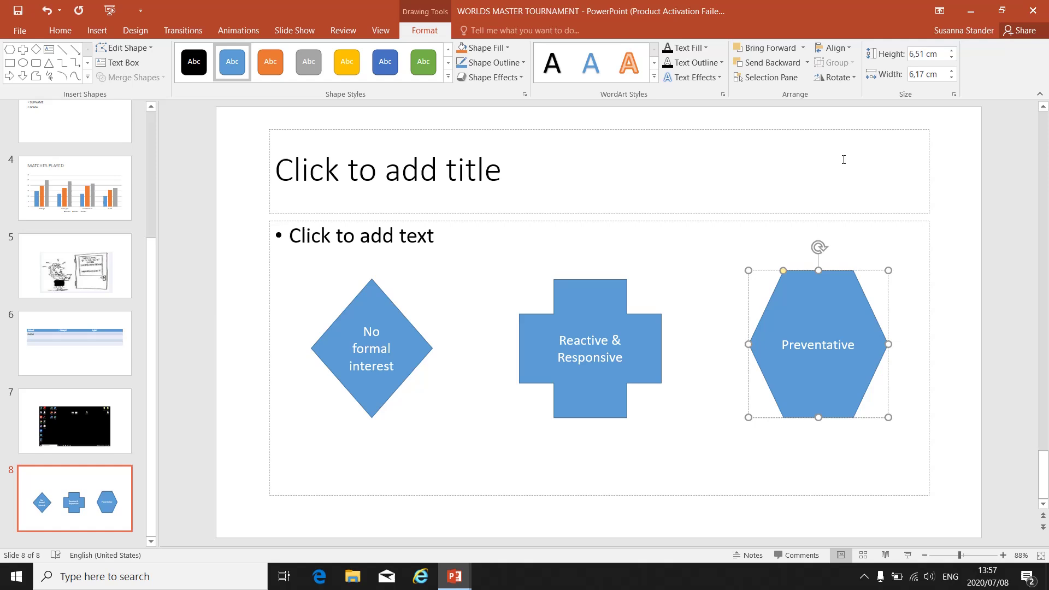
pyautogui.click(466, 455)
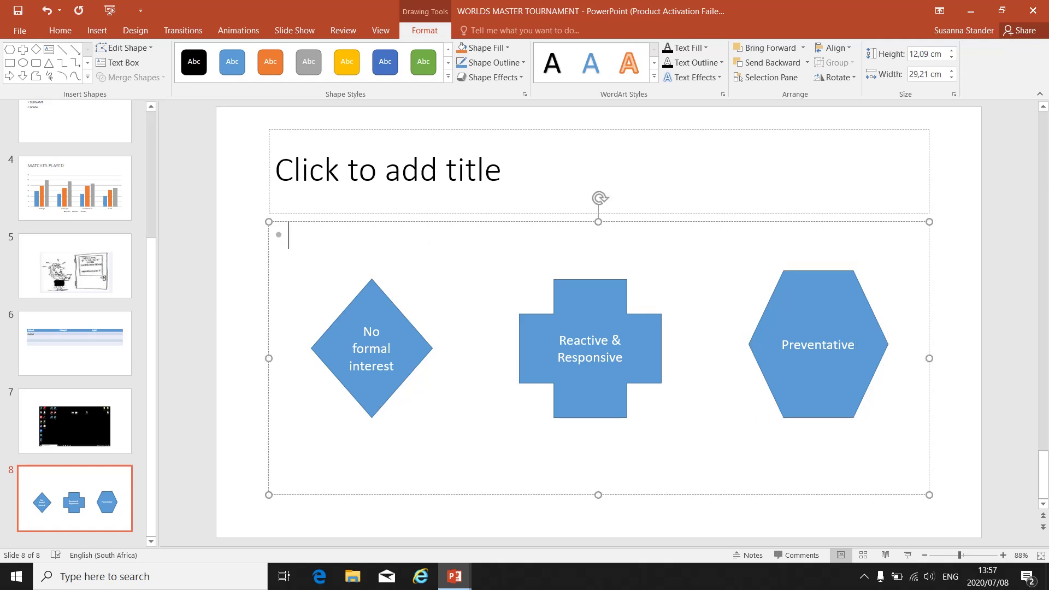
pyautogui.click(420, 576)
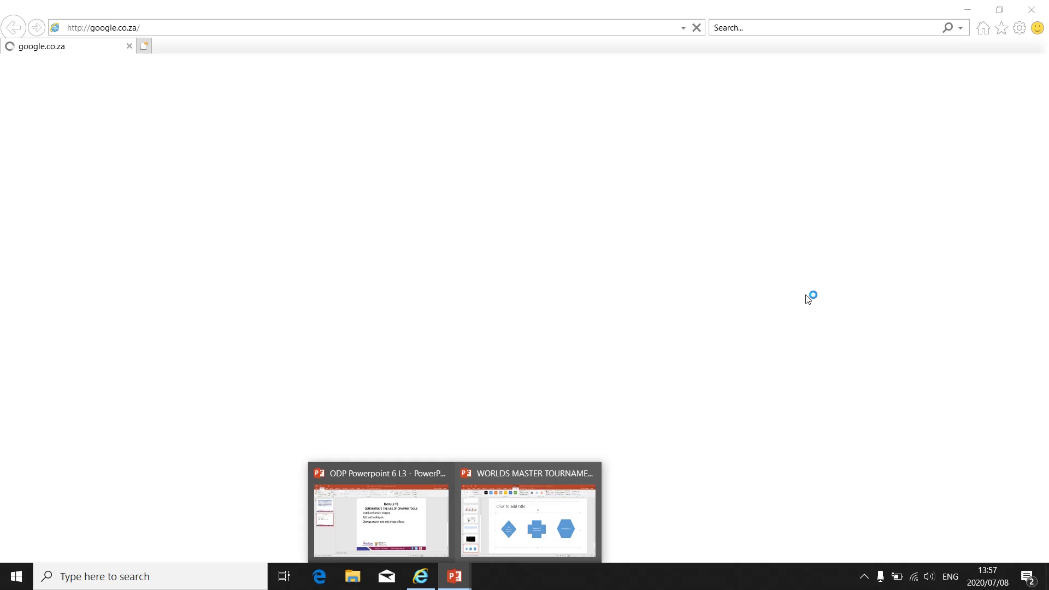
pyautogui.click(435, 499)
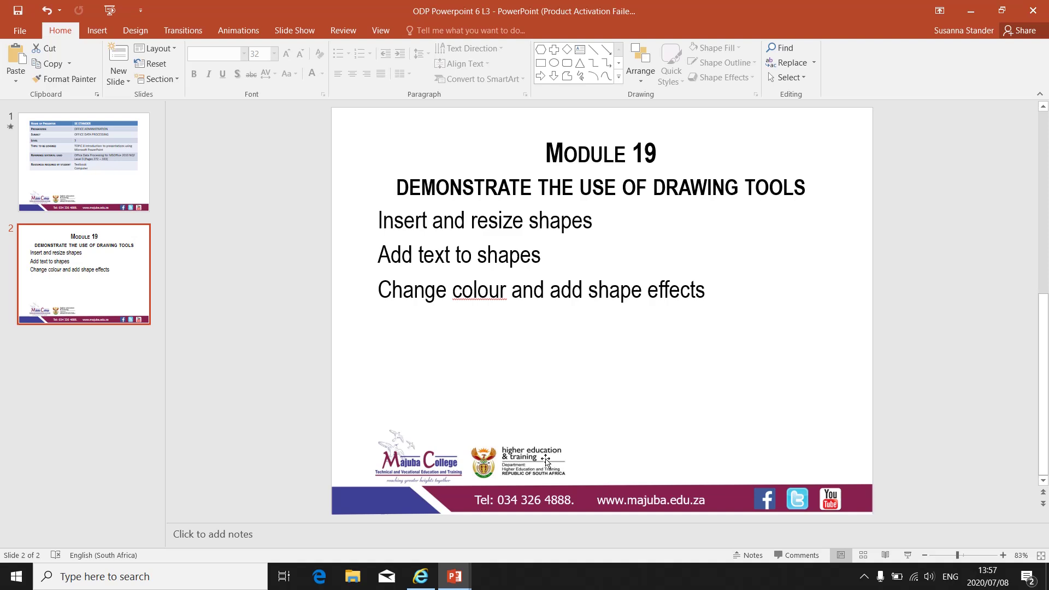
pyautogui.moveTo(472, 579)
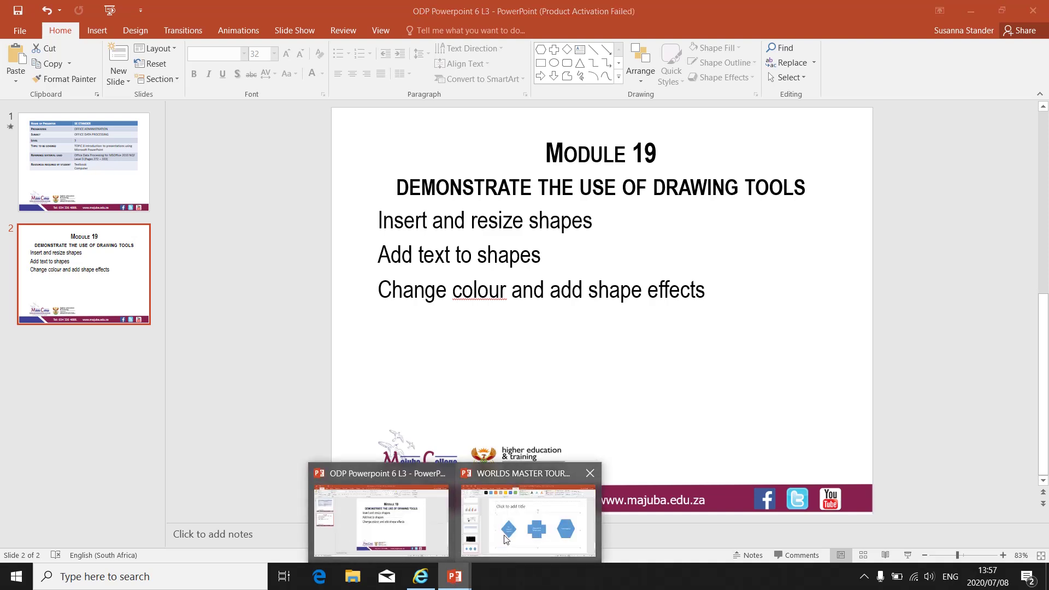
pyautogui.click(541, 508)
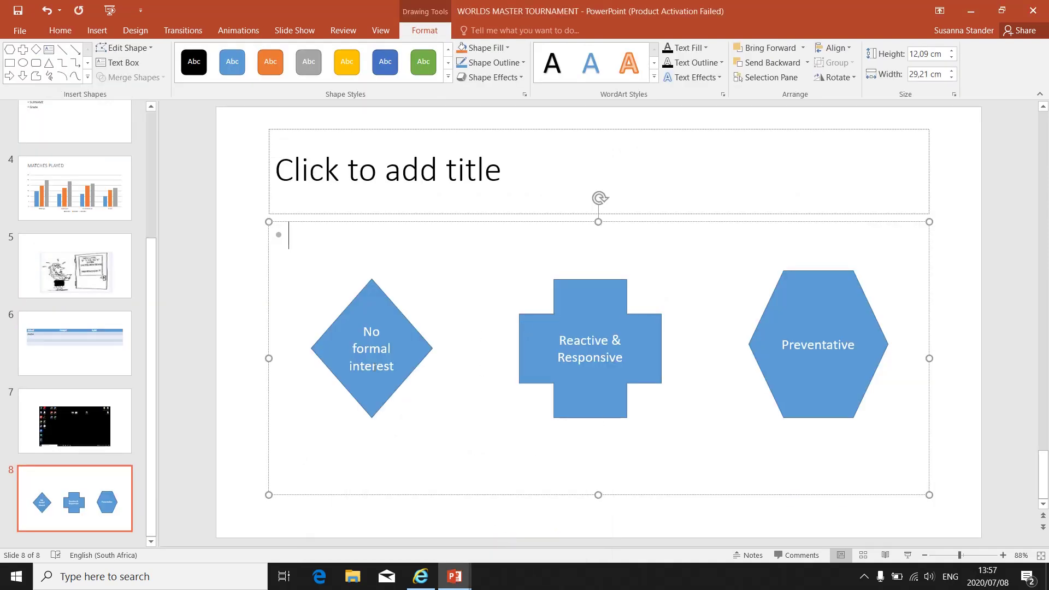
# Step: Make the diamond's label text black with a gold text outline
pyautogui.click(416, 353)
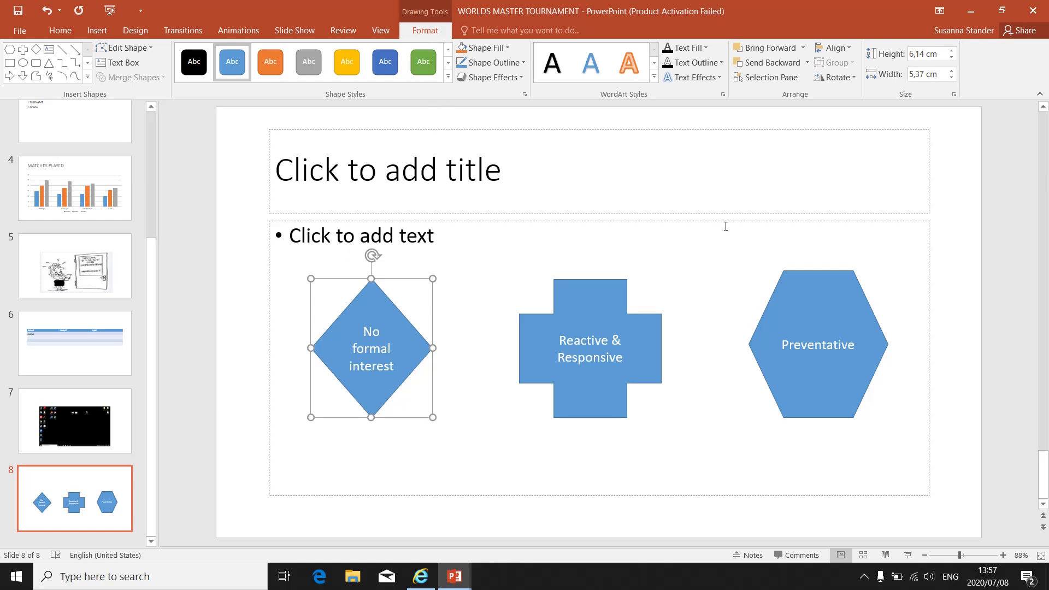
pyautogui.click(706, 48)
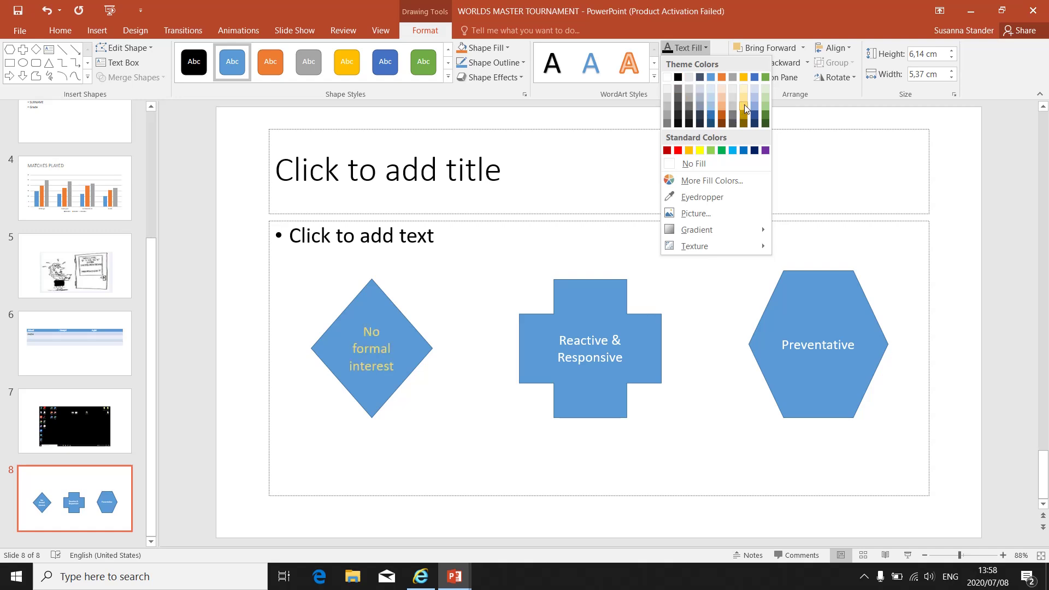
pyautogui.click(678, 76)
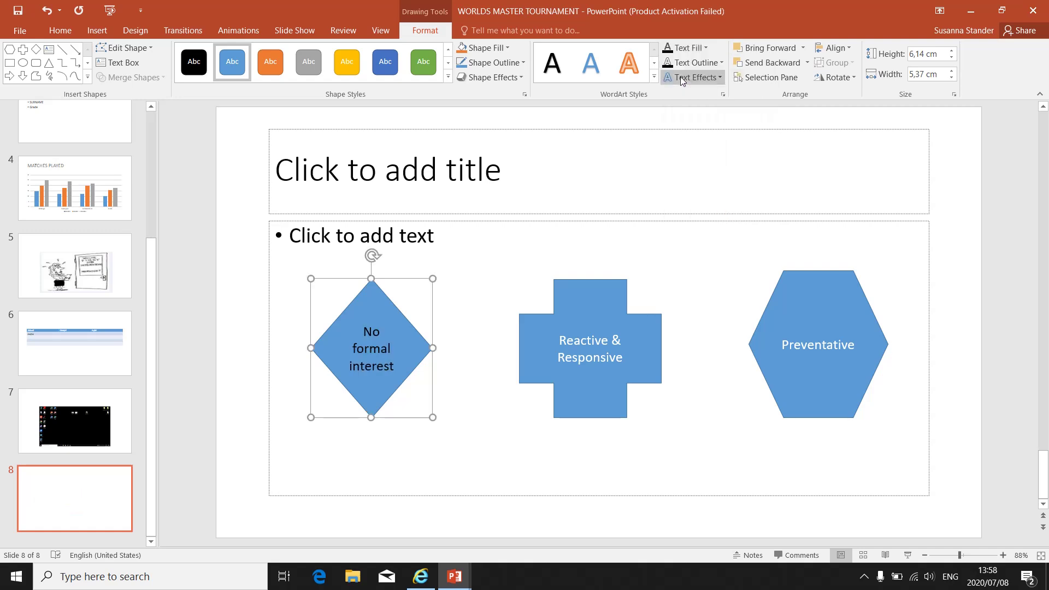
pyautogui.click(717, 62)
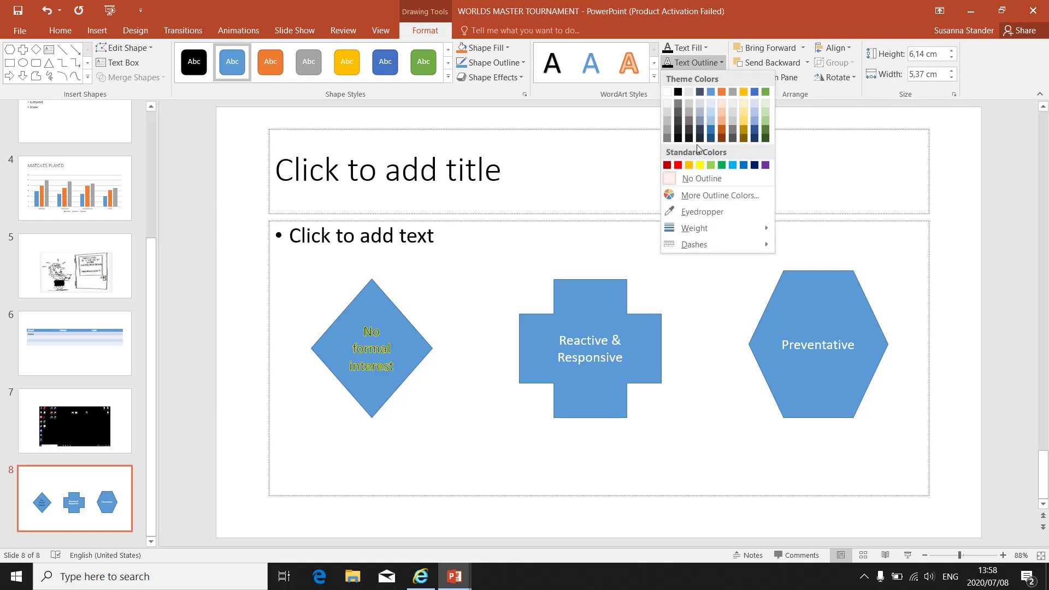
pyautogui.click(743, 128)
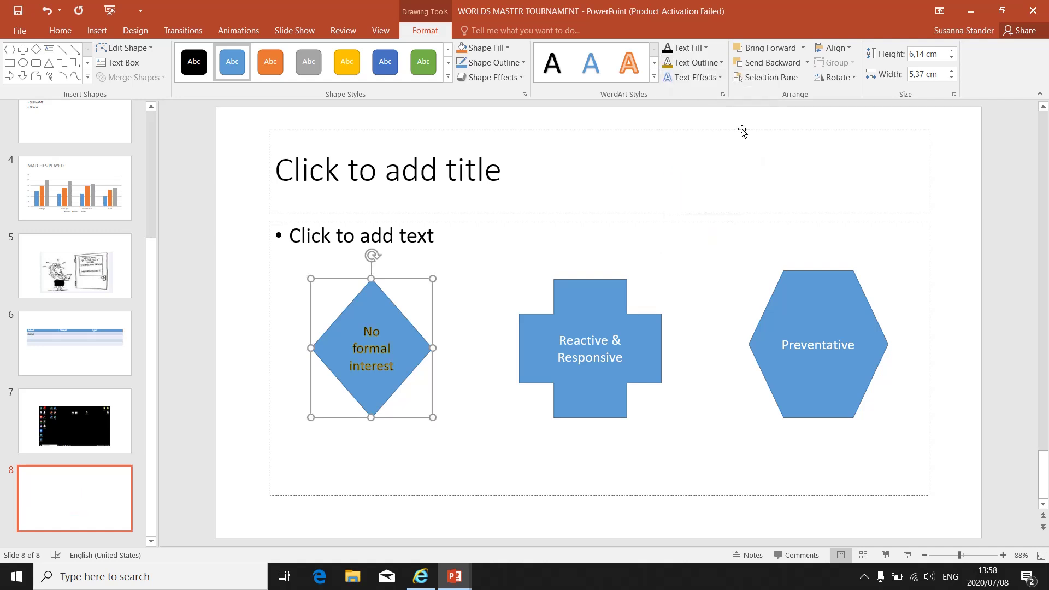
pyautogui.click(718, 79)
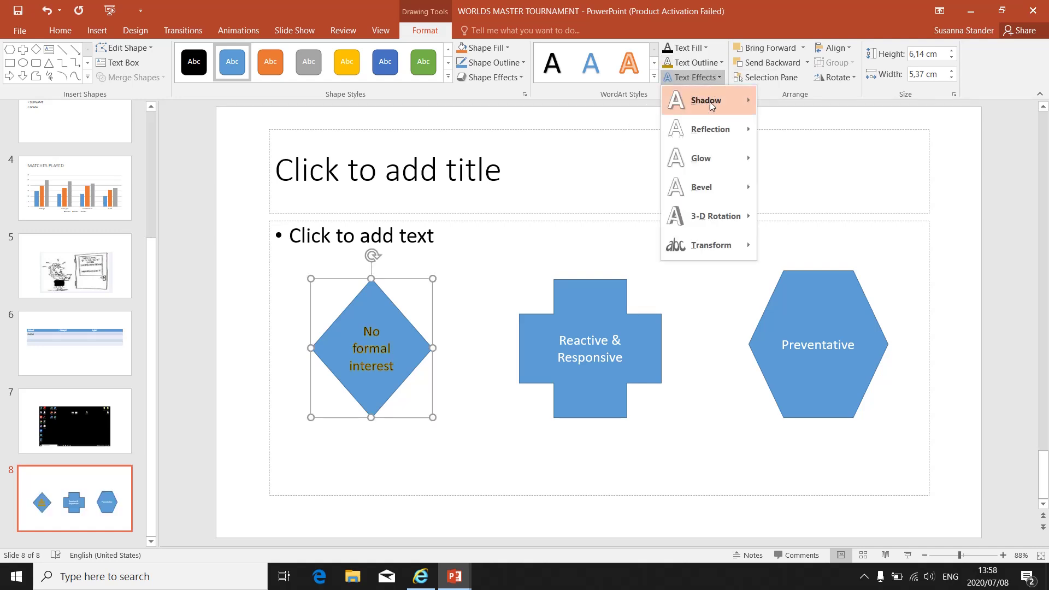
pyautogui.moveTo(706, 165)
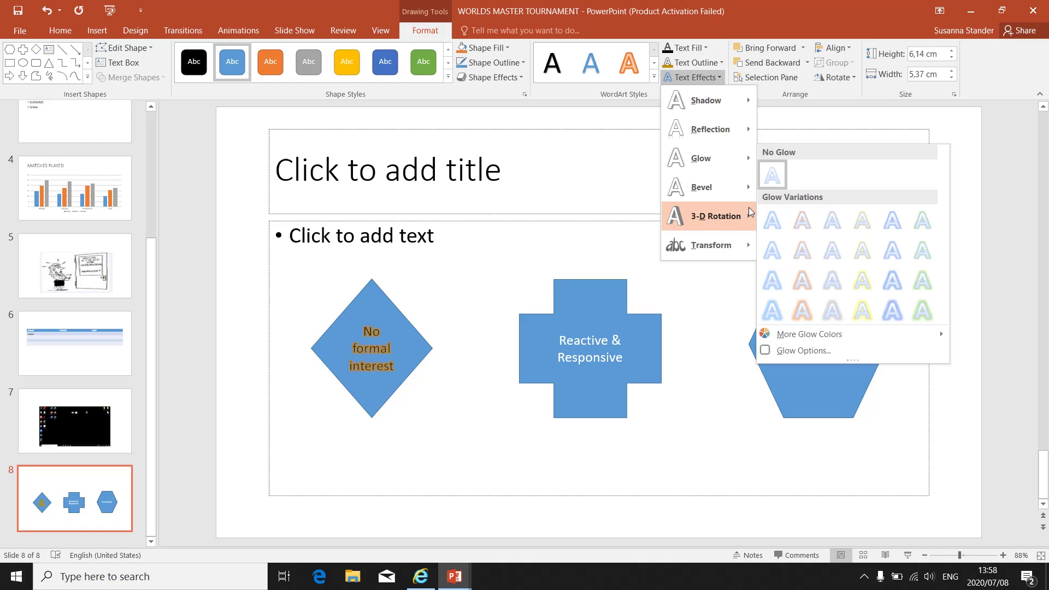
pyautogui.click(702, 289)
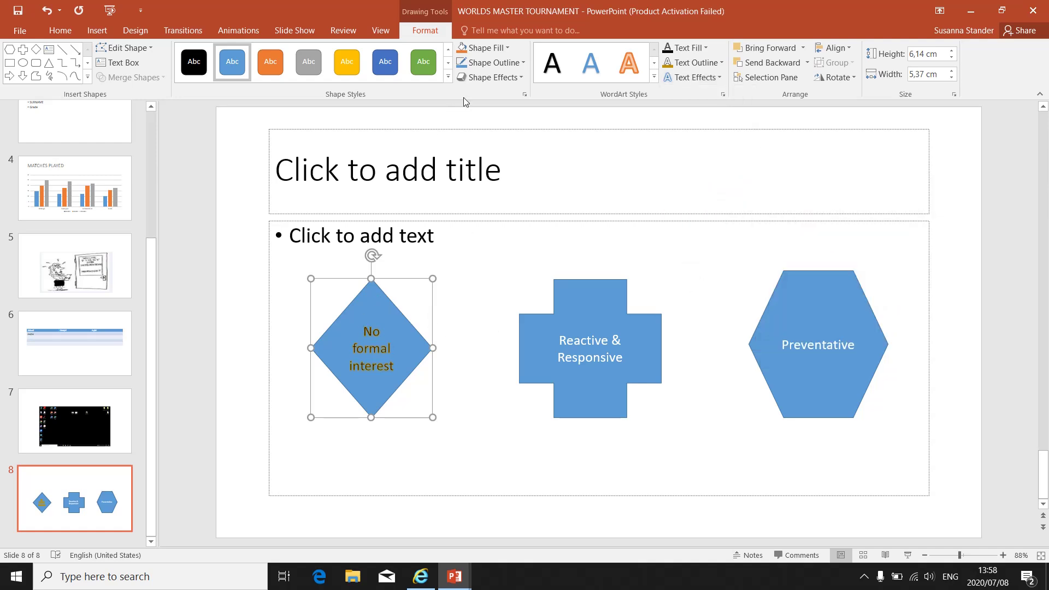
# Step: Give the diamond a light orange fill and a dark outline
pyautogui.click(507, 49)
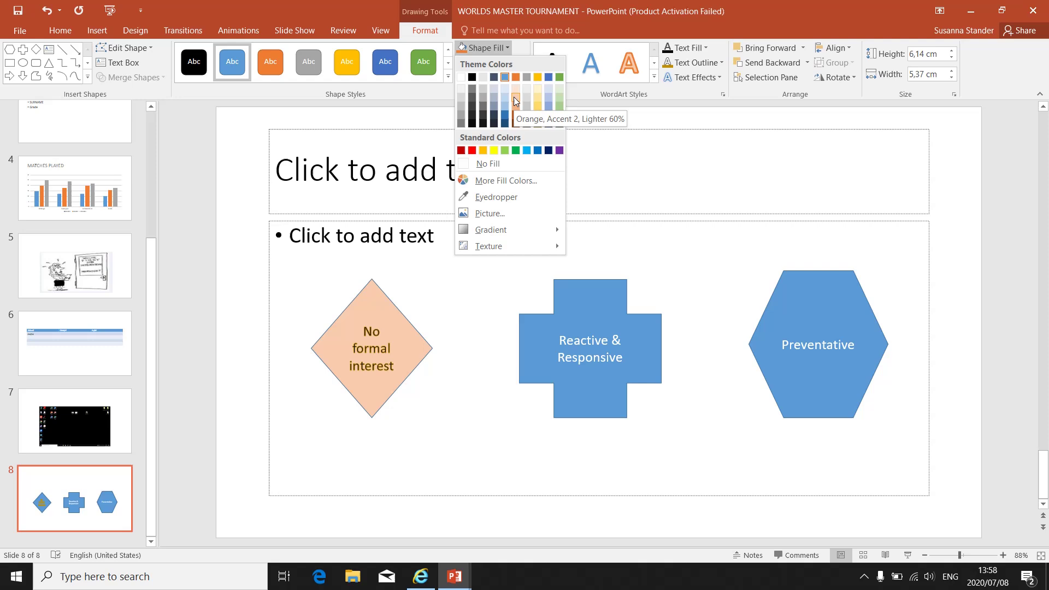
pyautogui.click(513, 96)
pyautogui.click(511, 64)
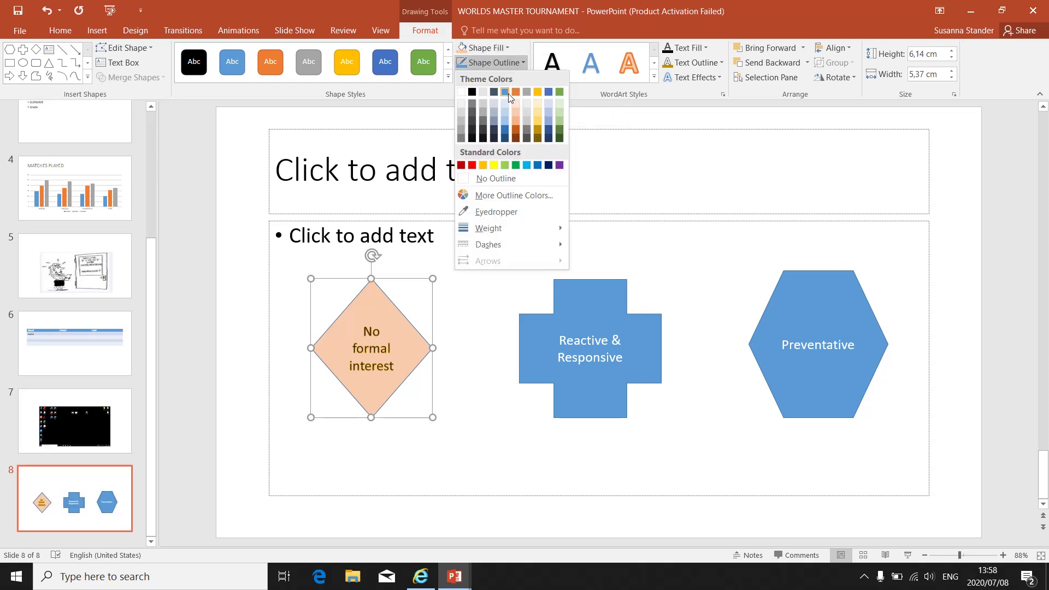
pyautogui.click(473, 130)
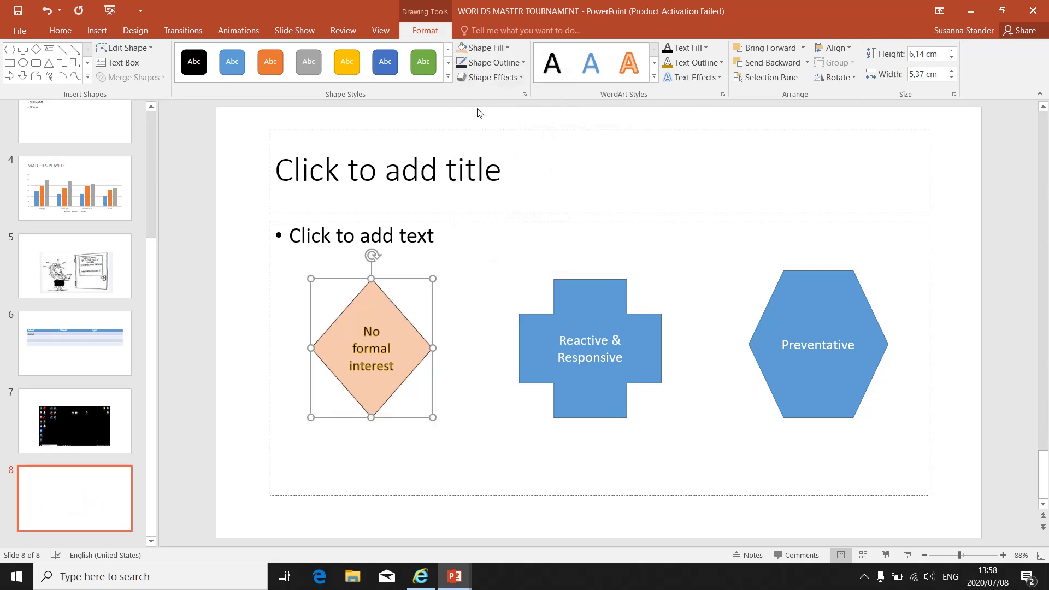
# Step: Apply a Parallel 3-D Rotation preset to the diamond
pyautogui.click(490, 78)
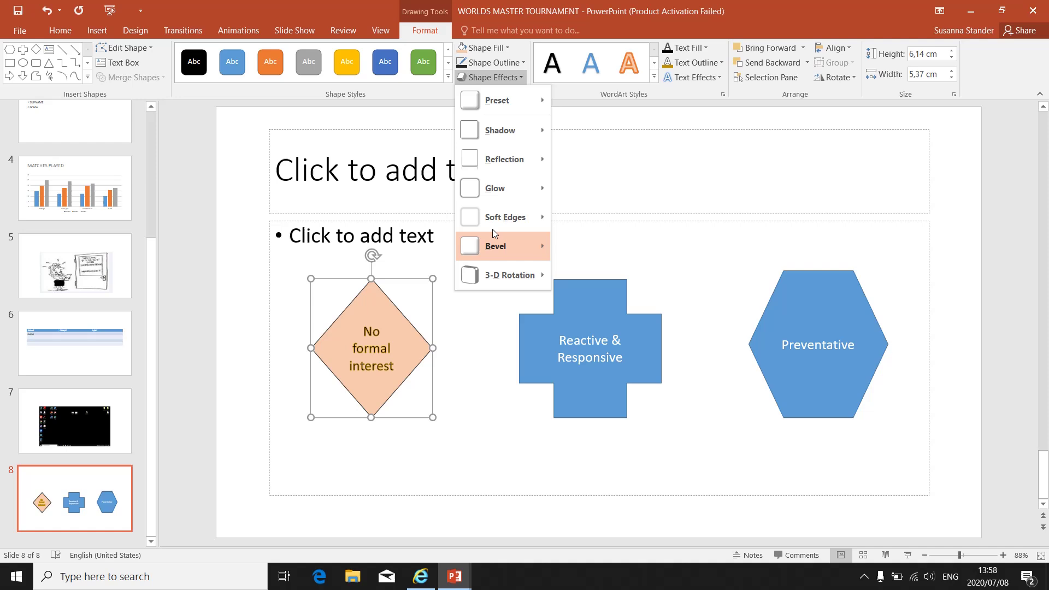
pyautogui.moveTo(493, 249)
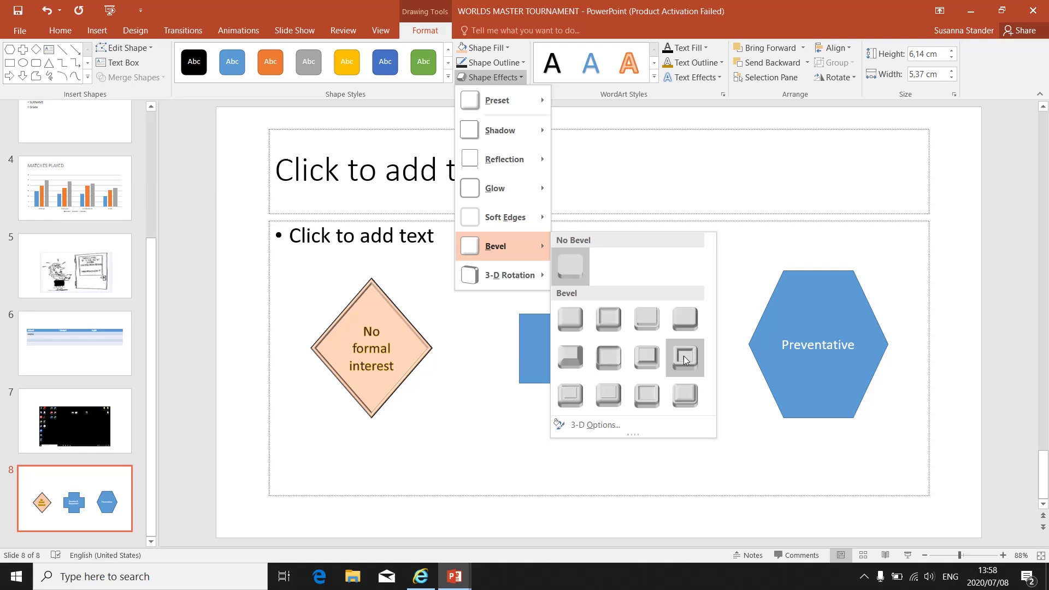
pyautogui.moveTo(512, 274)
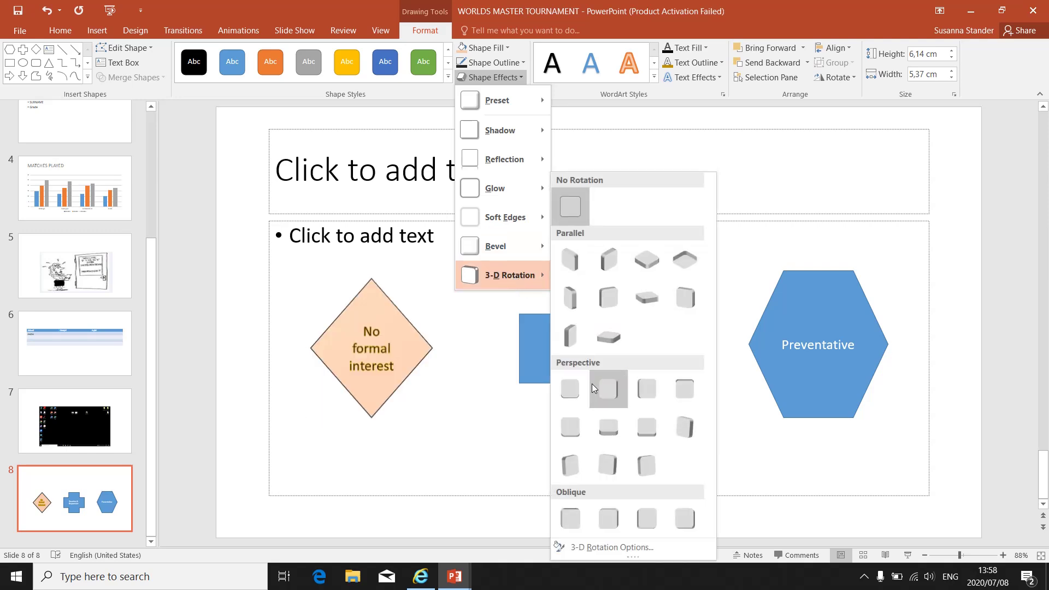
pyautogui.click(608, 297)
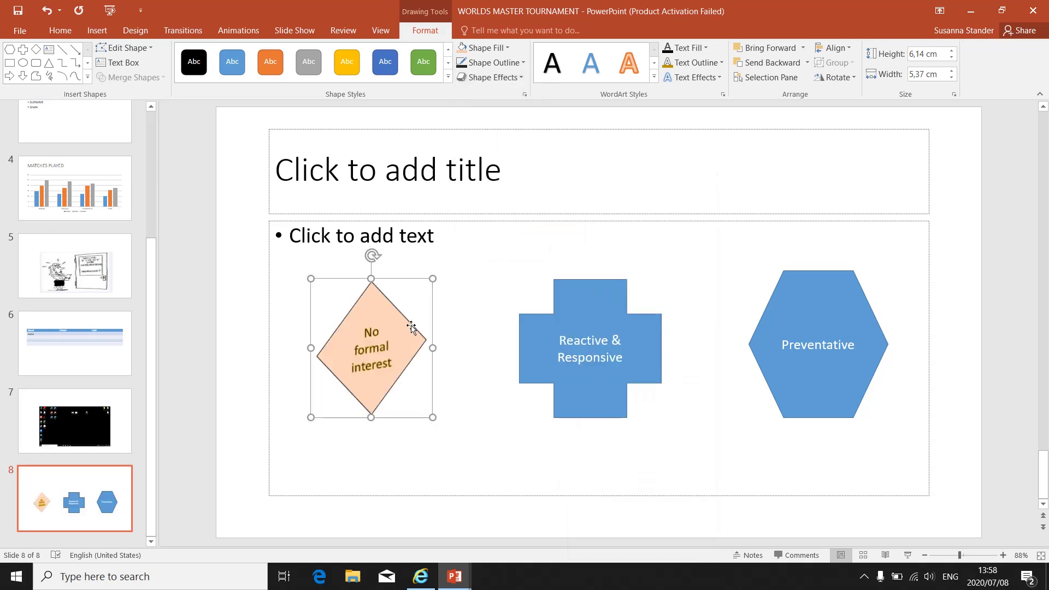
pyautogui.click(425, 295)
pyautogui.click(379, 321)
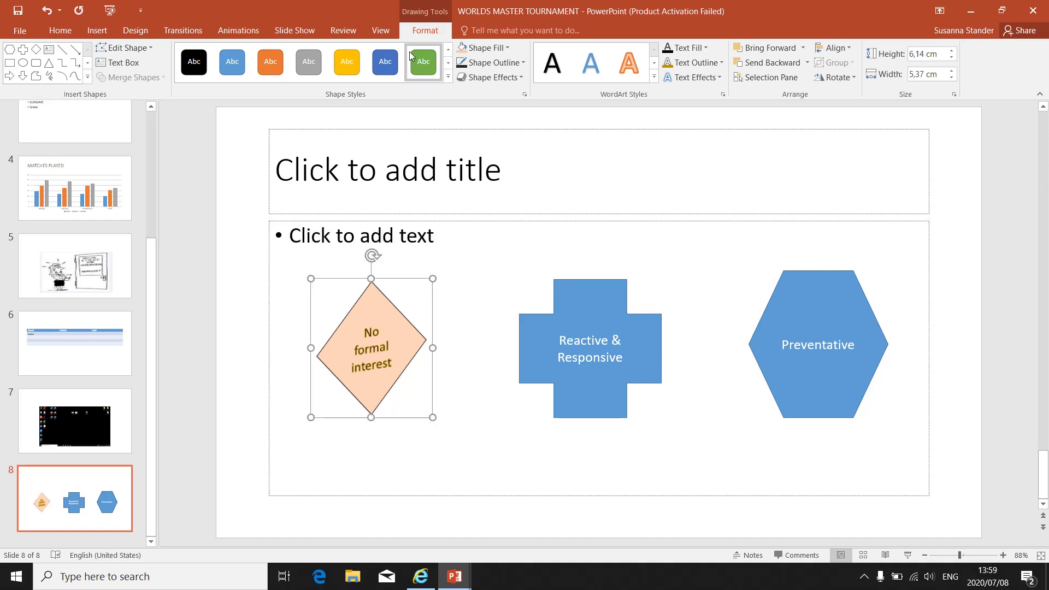